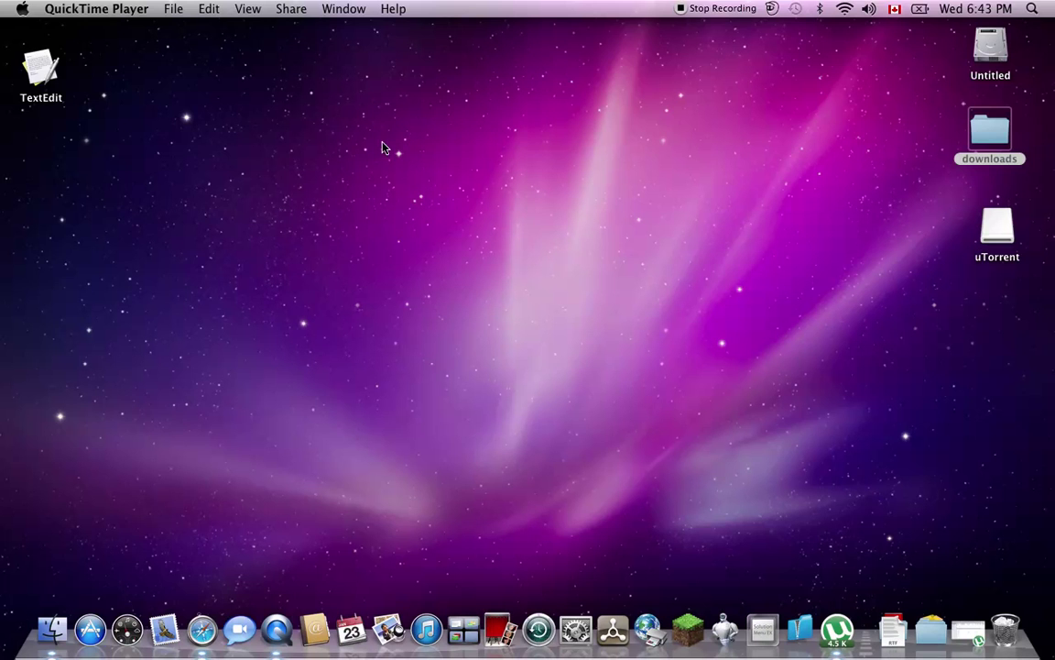
{"action": "left_click_drag", "start_coordinate": [384, 137], "coordinate": [384, 160]}
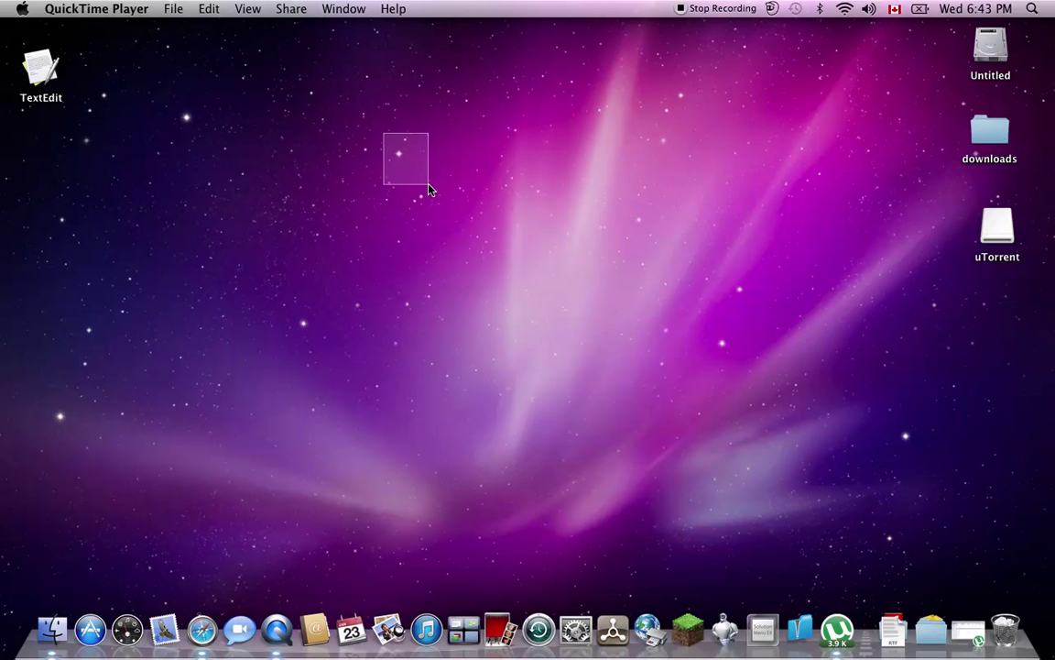
{"action": "left_click_drag", "start_coordinate": [433, 200], "coordinate": [431, 211]}
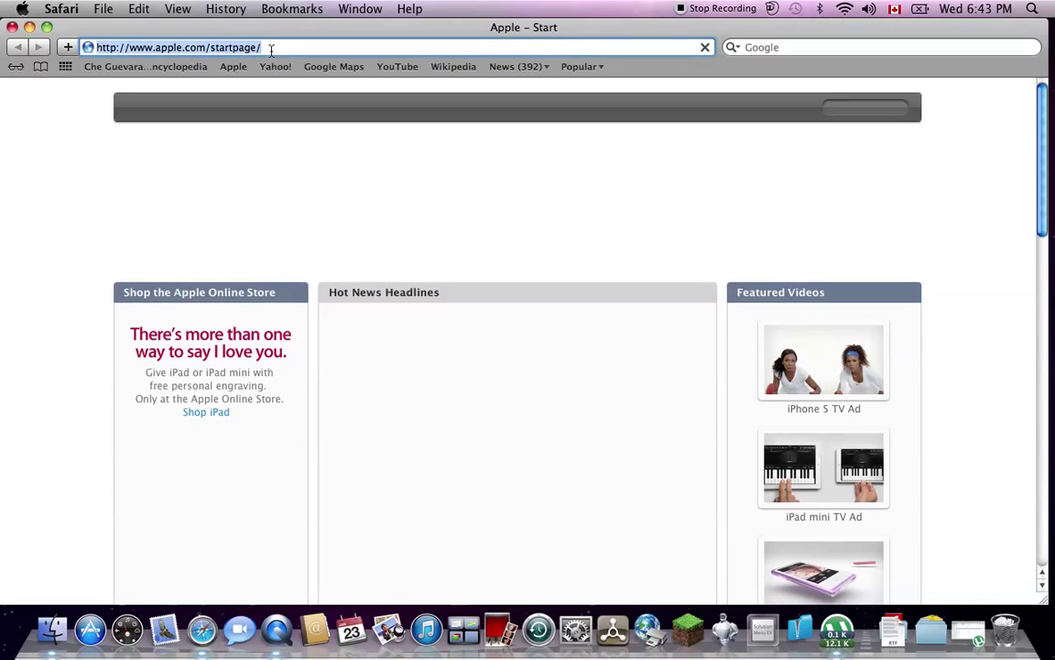
Go to the google.ca home page in Safari
{"action": "type", "text": "goog"}
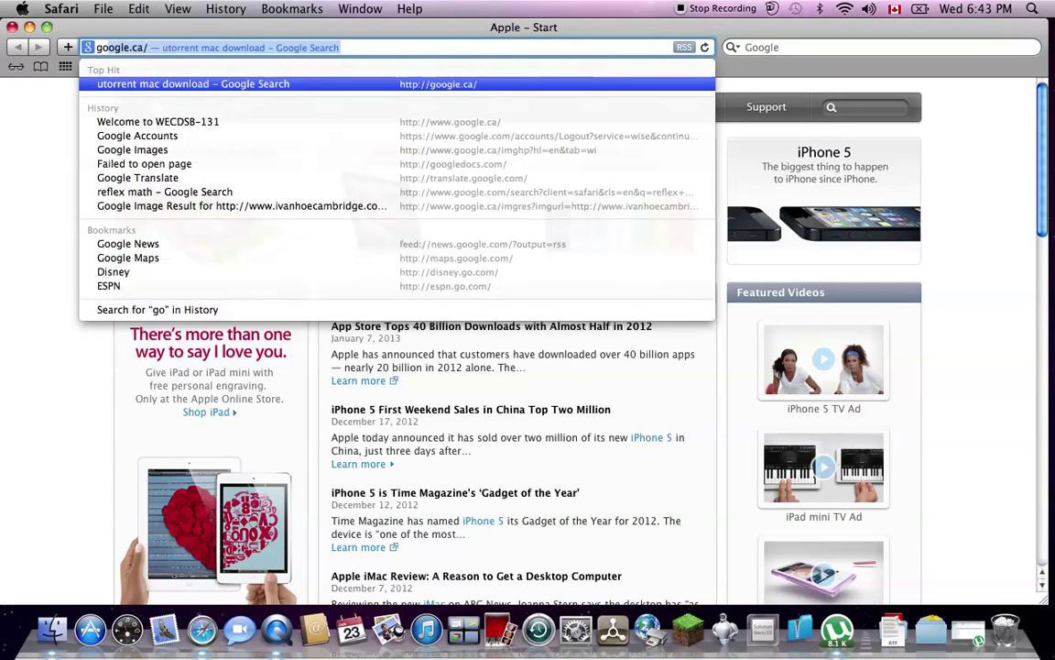
{"action": "type", "text": "le"}
{"action": "key", "text": "Return"}
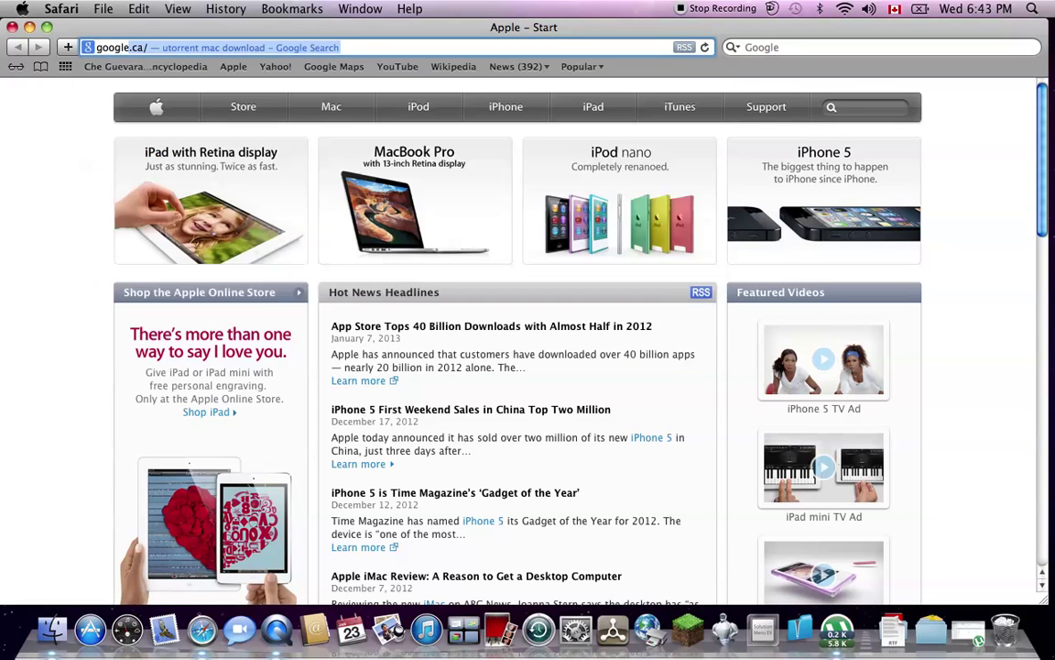
Search Google for "utorrent mac" and open the µTorrent download page for Mac
{"action": "left_click", "coordinate": [347, 354]}
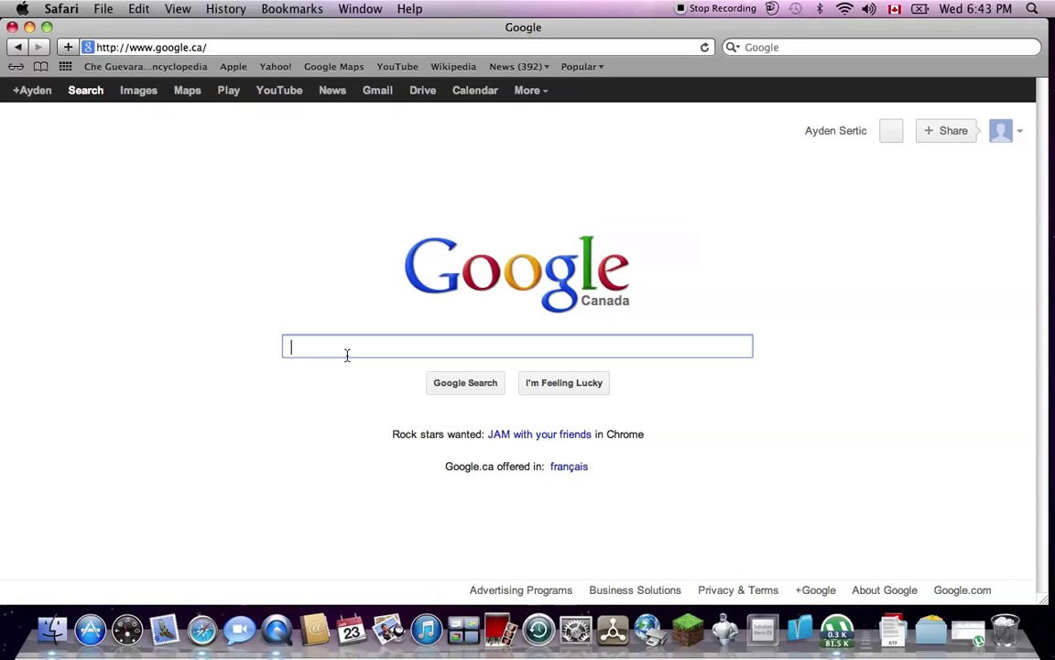
{"action": "type", "text": "utor"}
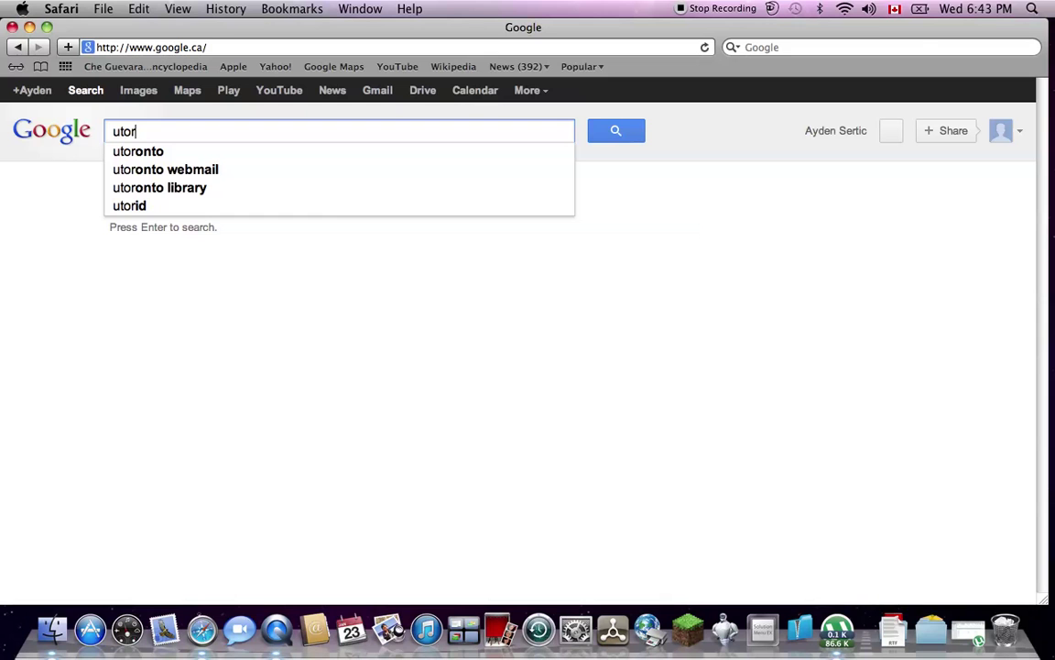
{"action": "type", "text": "rent"}
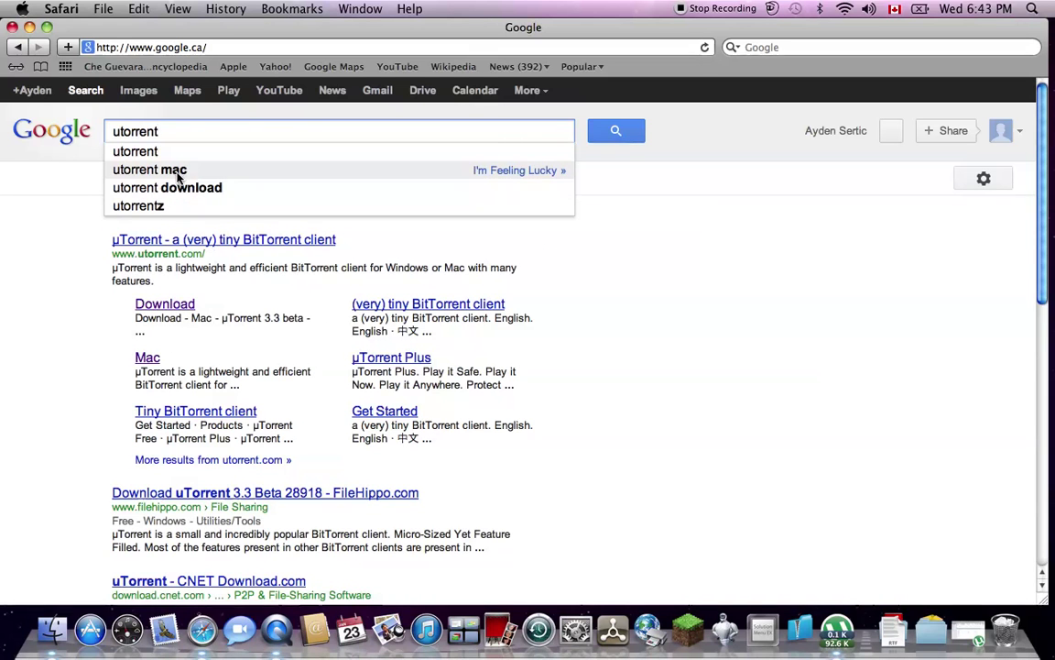
{"action": "left_click", "coordinate": [179, 174]}
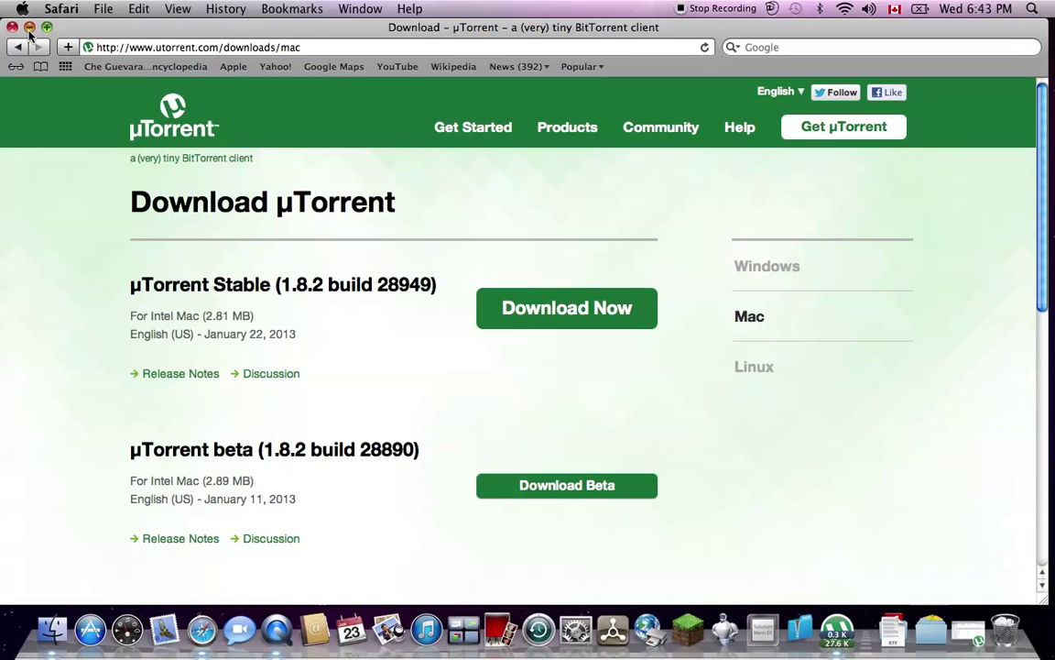
Minimize the browser, view the contents of the uTorrent disk on the desktop, and close its window
{"action": "left_click", "coordinate": [30, 28]}
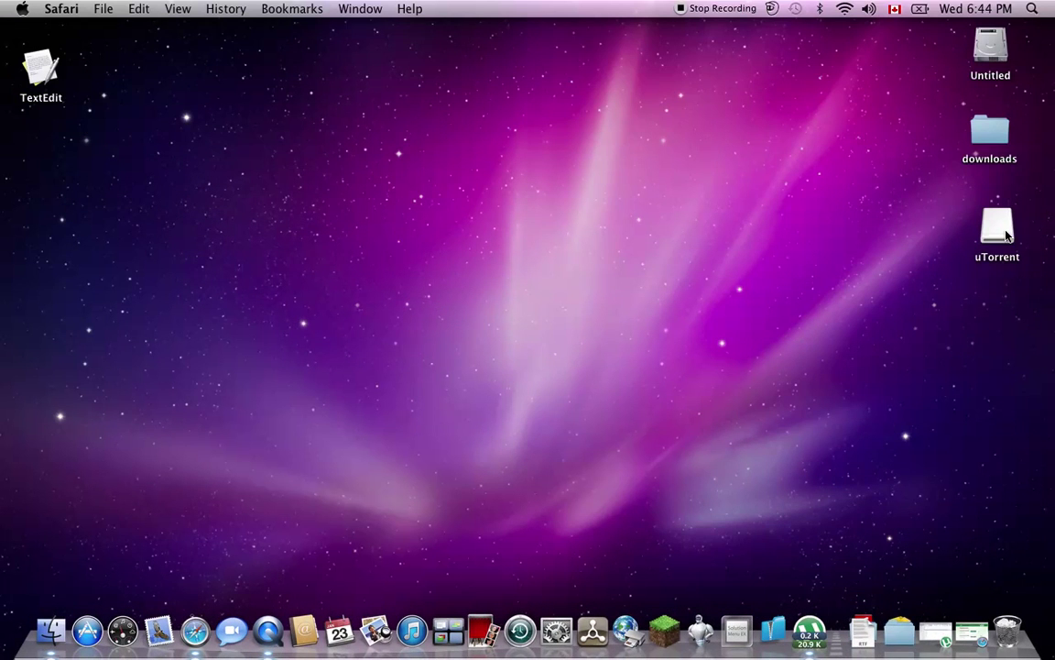
{"action": "double_click", "coordinate": [1004, 234]}
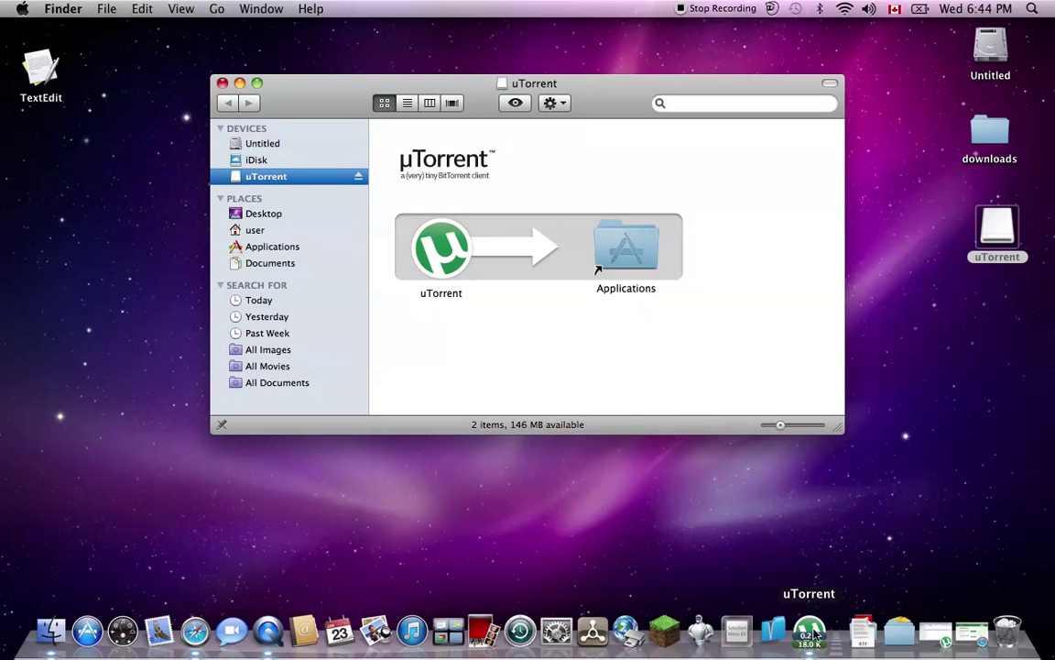
{"action": "left_click", "coordinate": [221, 83]}
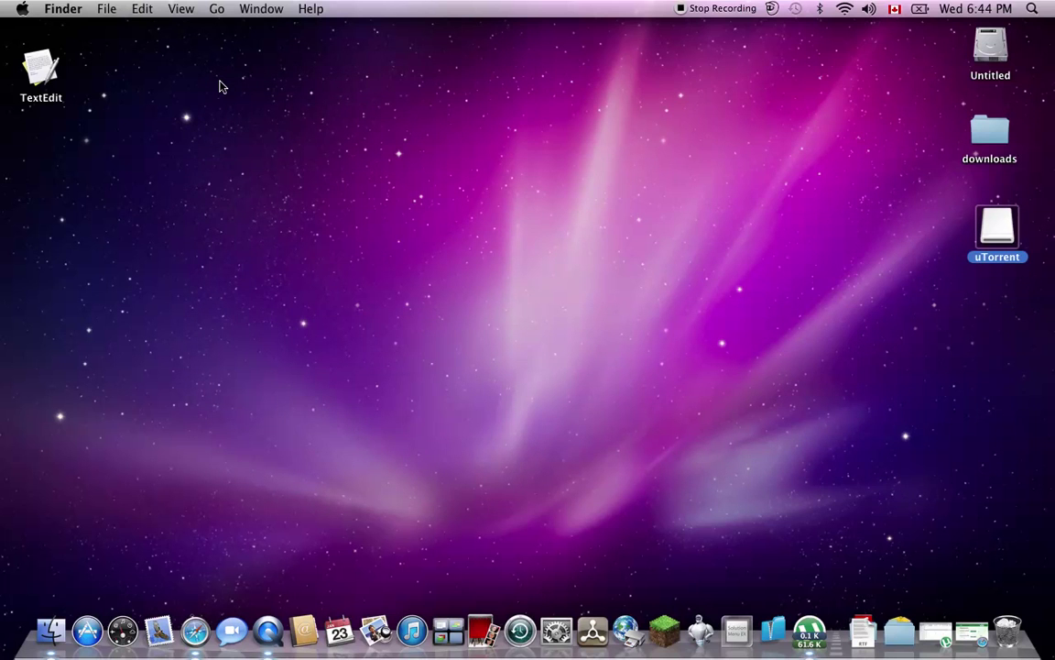
Return to Safari and replace the page address with thepiratebay.se to load that site
{"action": "left_click", "coordinate": [202, 636]}
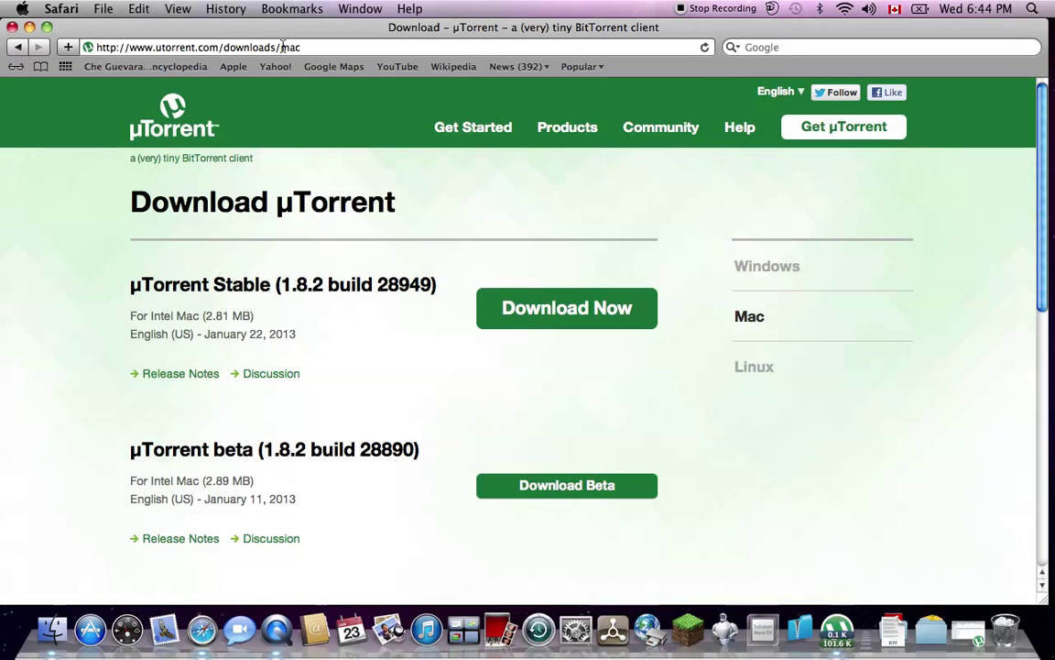
{"action": "left_click_drag", "start_coordinate": [280, 48], "coordinate": [306, 48]}
{"action": "key", "text": "super+a"}
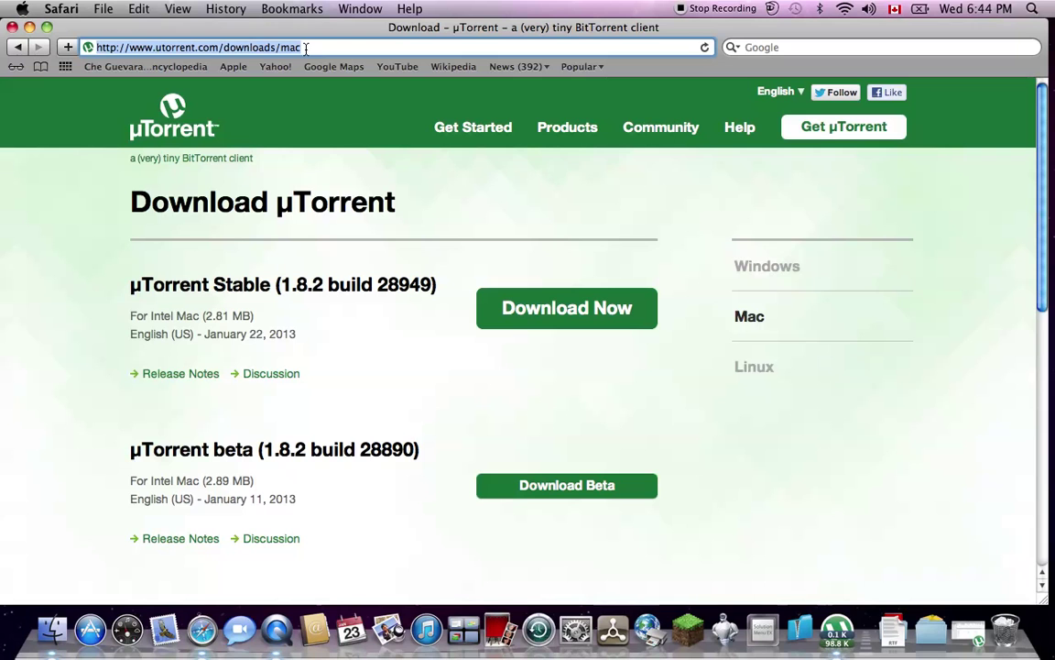
{"action": "key", "text": "BackSpace"}
{"action": "type", "text": "the"}
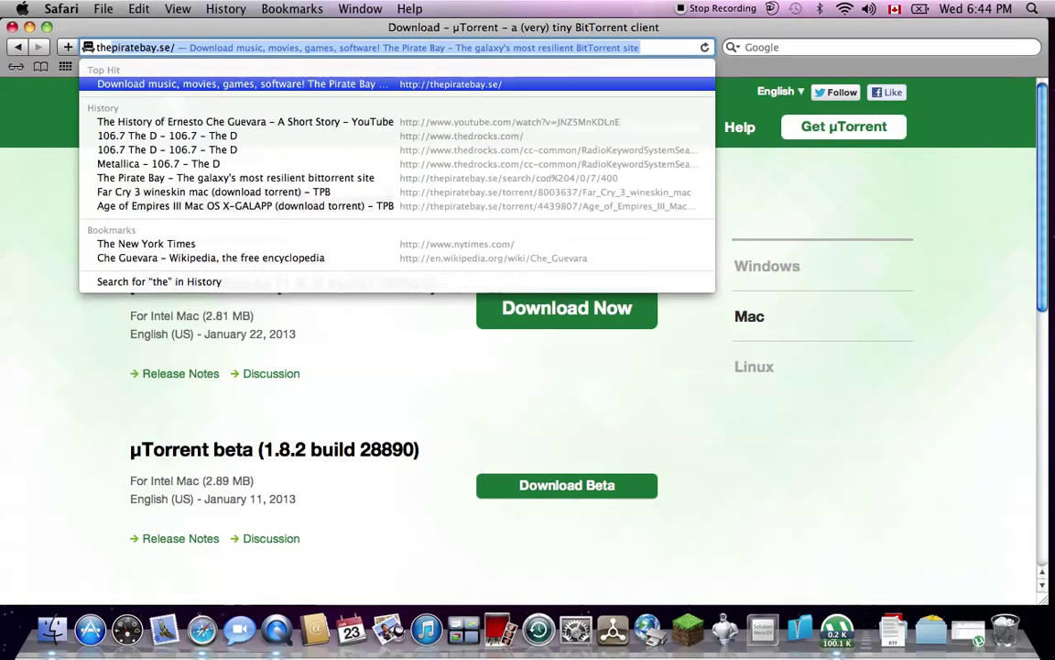
{"action": "type", "text": "pi"}
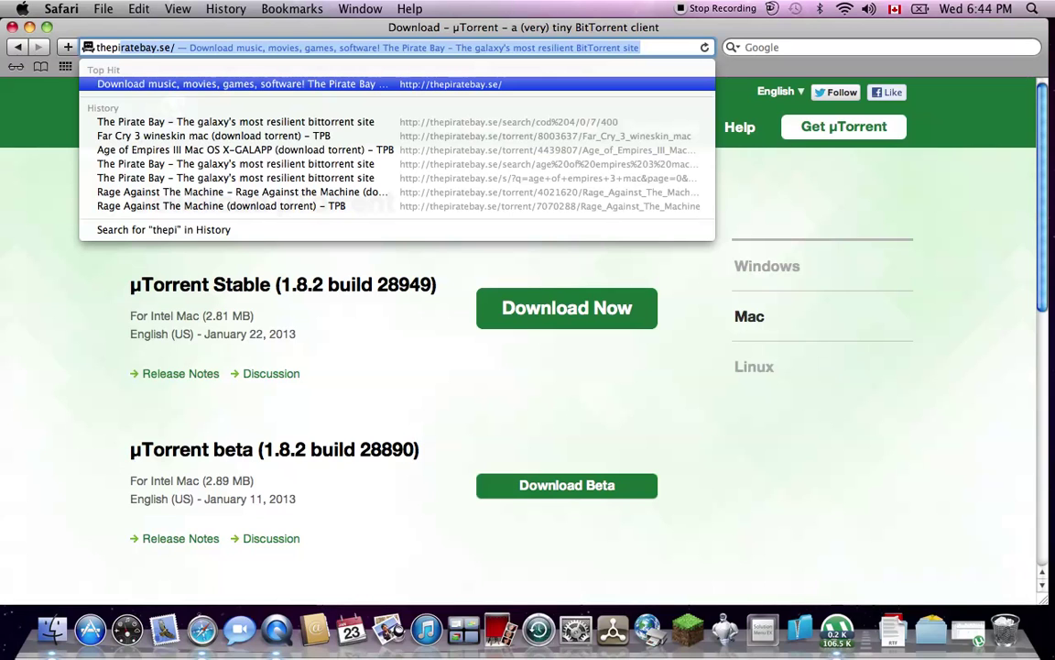
{"action": "type", "text": "rate"}
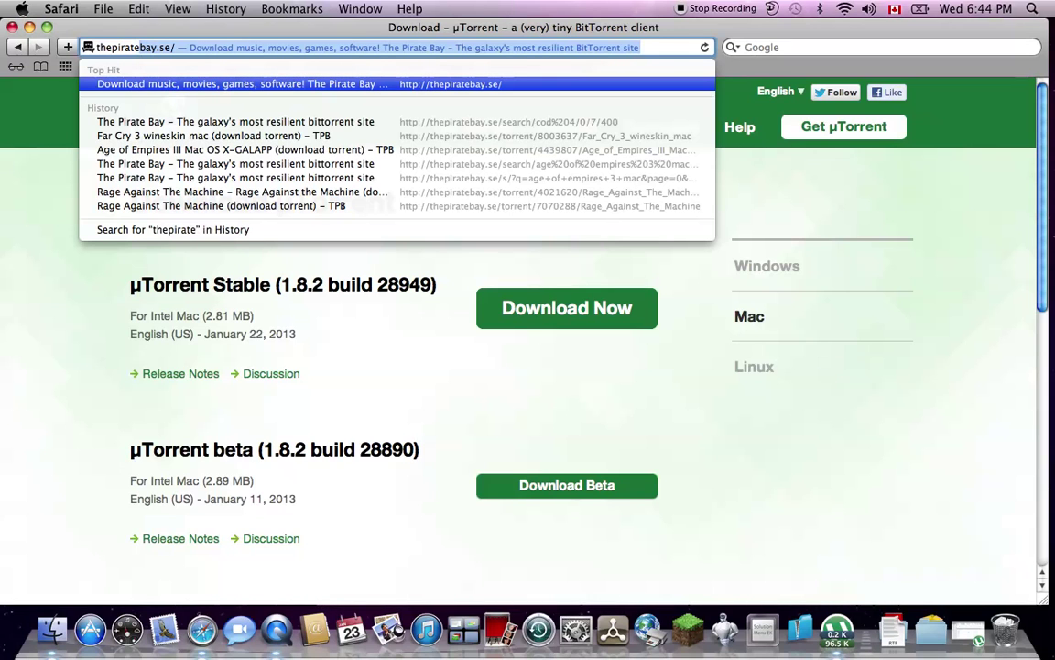
{"action": "type", "text": "bay"}
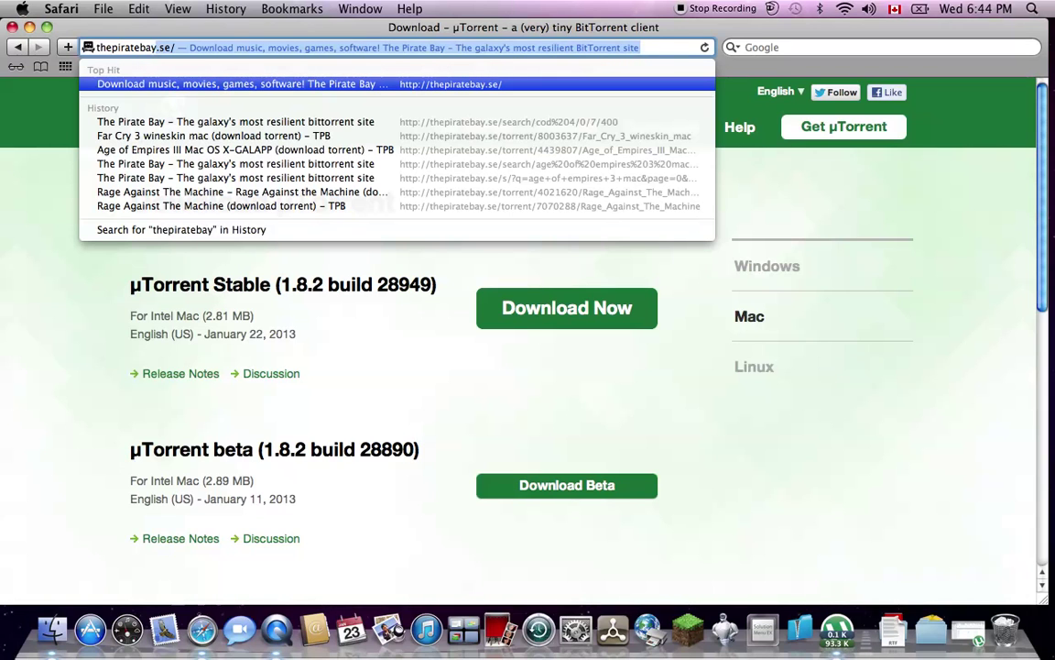
{"action": "type", "text": ".se"}
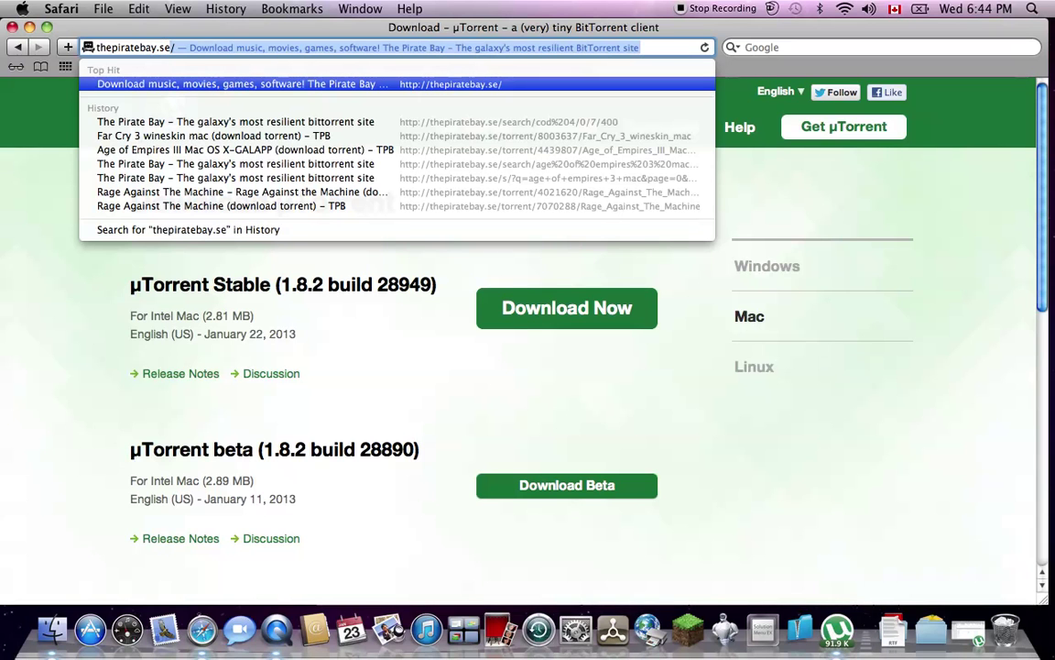
{"action": "key", "text": "Return"}
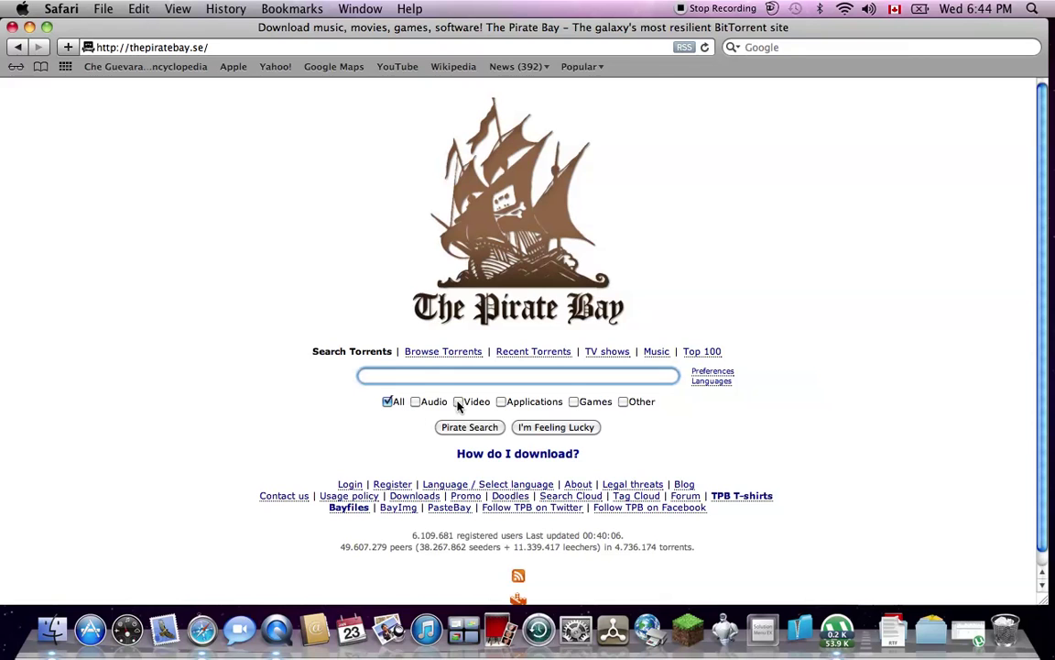
Limit the torrent search to Games and search for "gta san andreas mac"
{"action": "left_click", "coordinate": [574, 403]}
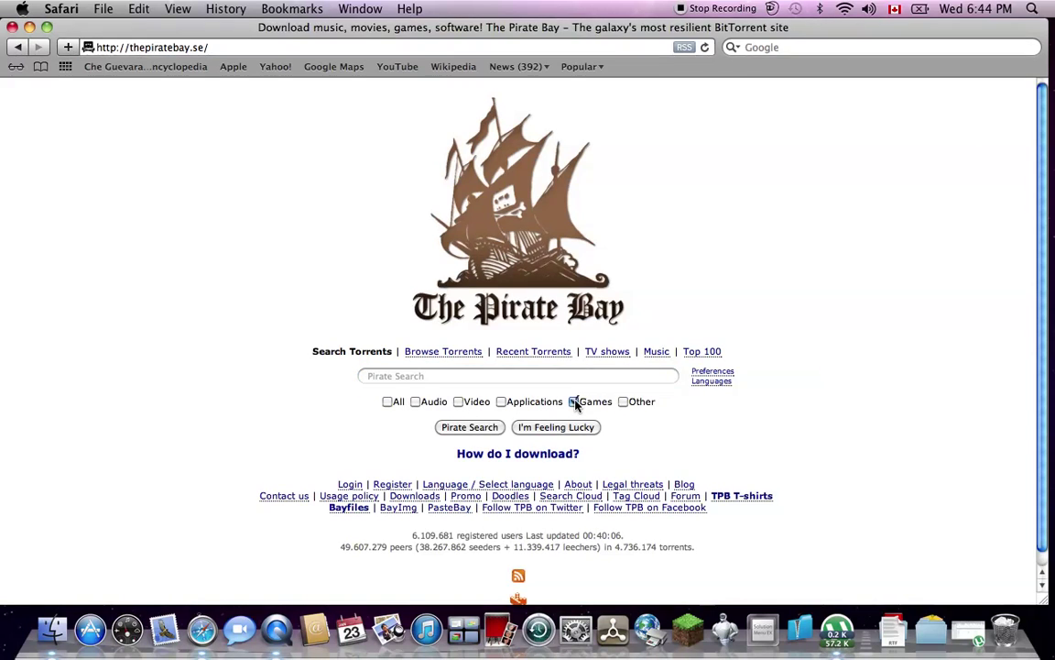
{"action": "left_click", "coordinate": [382, 377]}
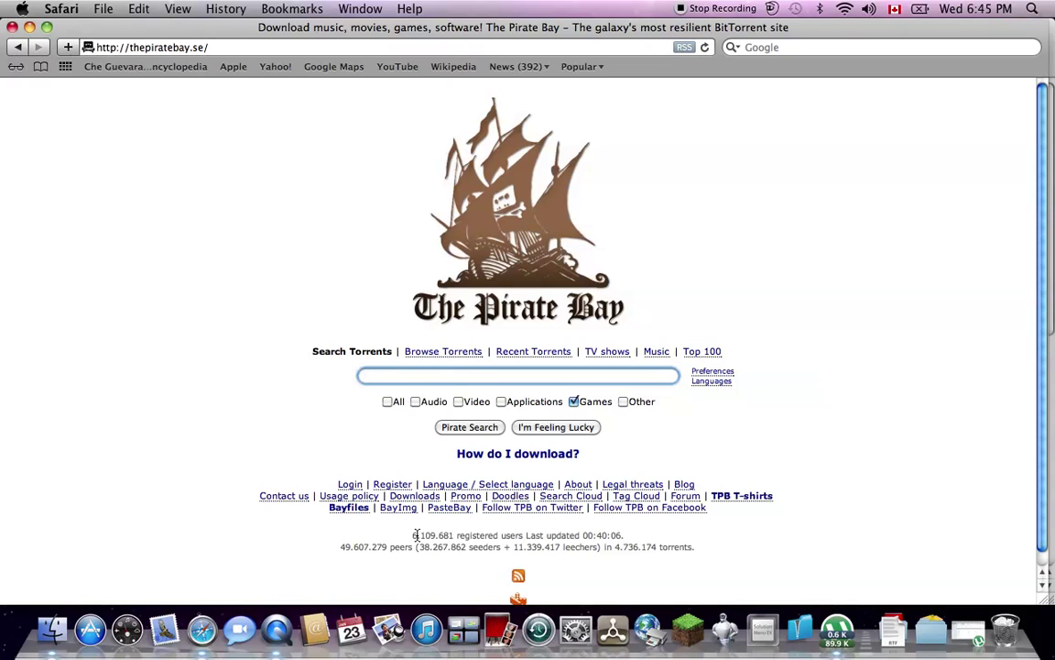
{"action": "type", "text": "a"}
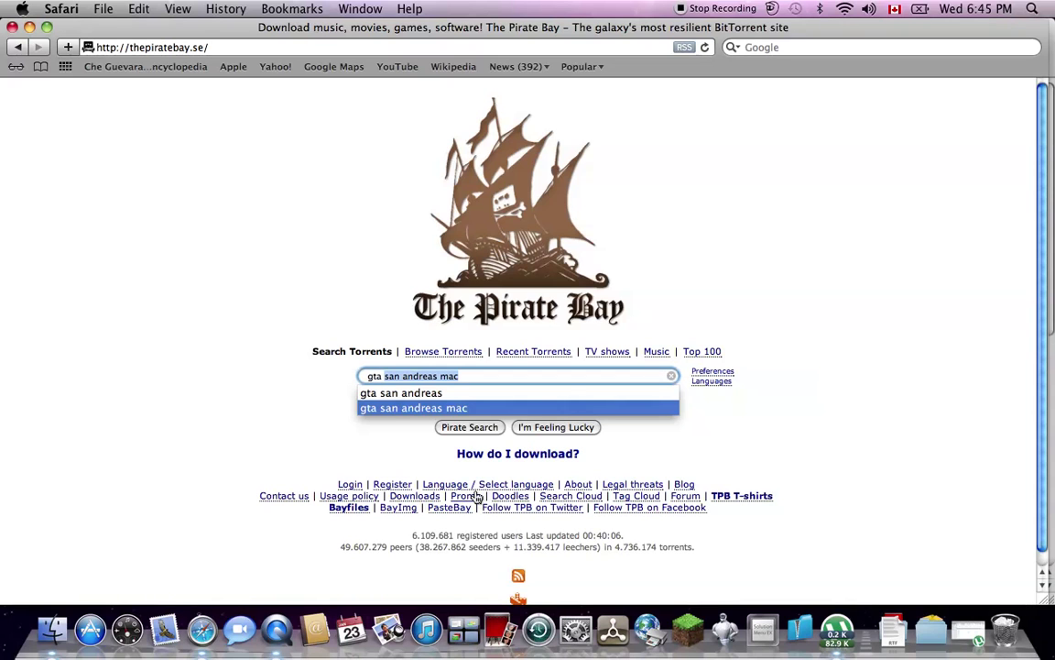
{"action": "key", "text": "Escape"}
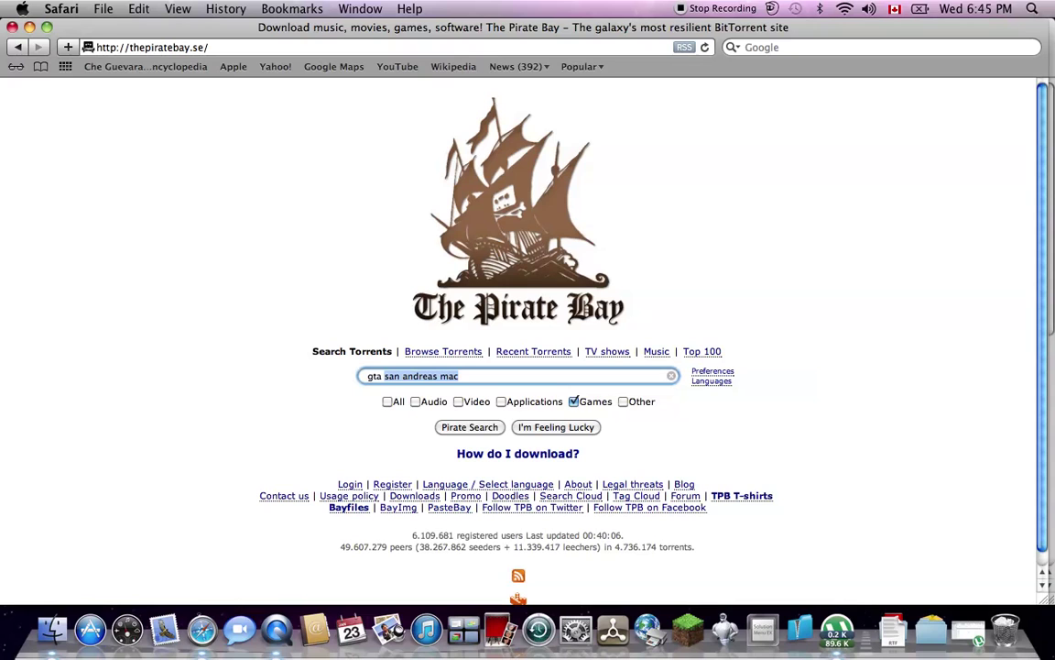
{"action": "key", "text": "Up"}
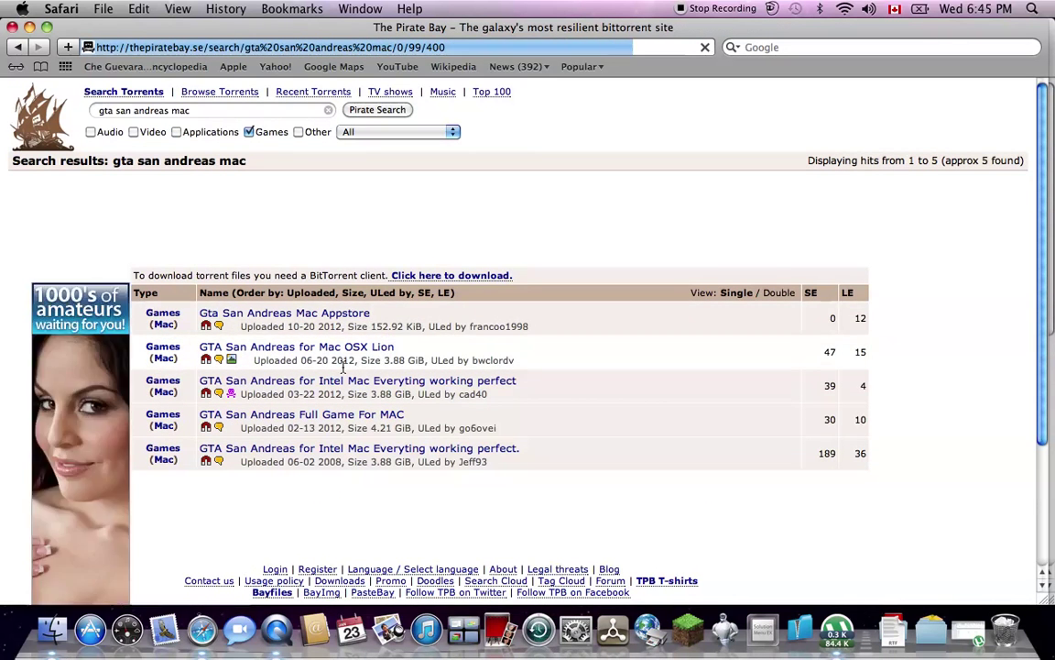
Sort the search results by seeders and open the "GTA San Andreas for Intel Mac Everyting working perfect." torrent uploaded 06-02 2008
{"action": "left_click", "coordinate": [385, 385]}
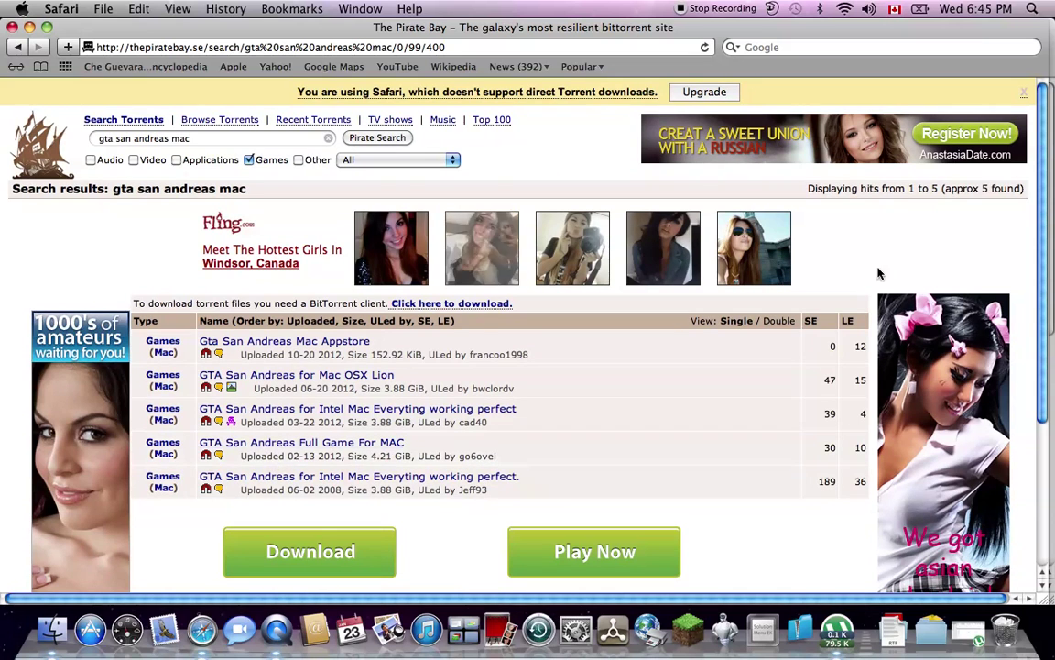
{"action": "left_click", "coordinate": [810, 322]}
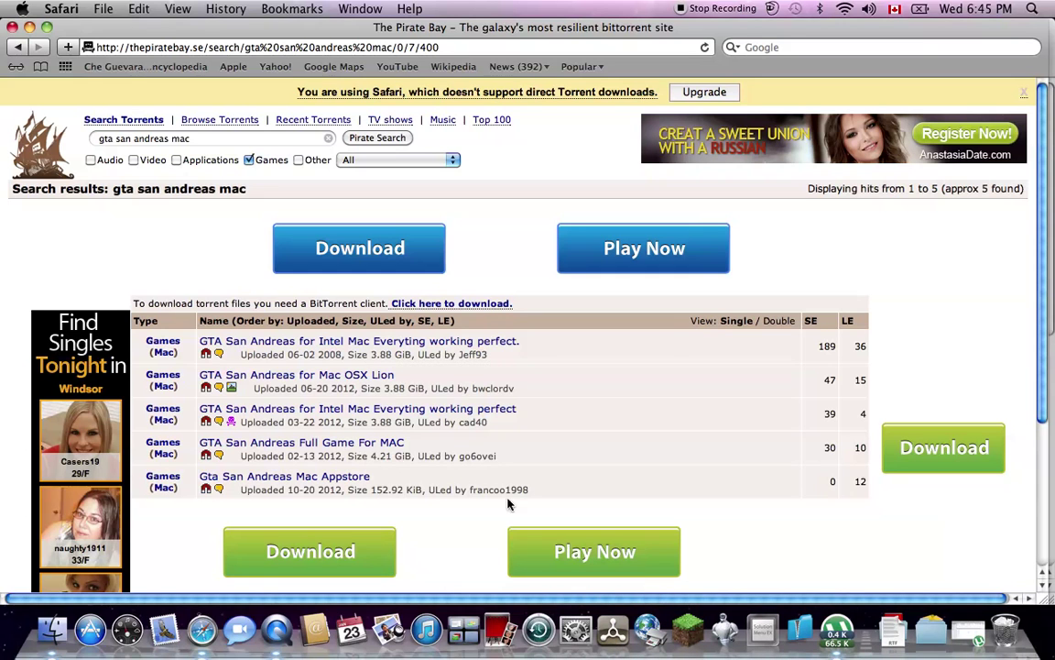
{"action": "left_click", "coordinate": [341, 343]}
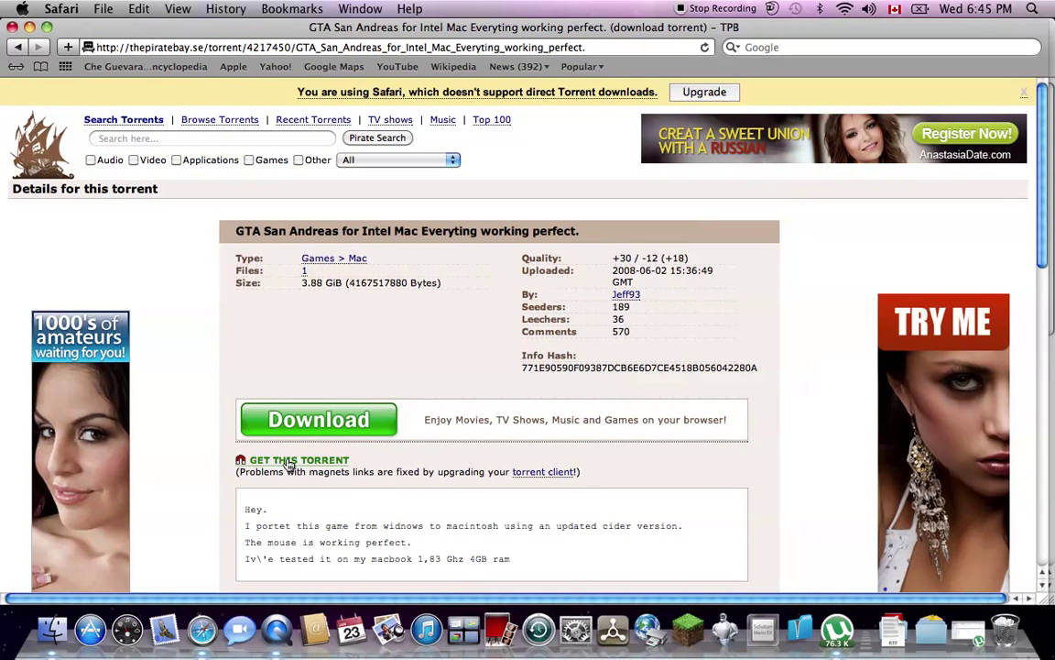
Get the GTA San Andreas torrent, decline loading its trackers, and show the µTorrent transfer list
{"action": "left_click", "coordinate": [287, 462]}
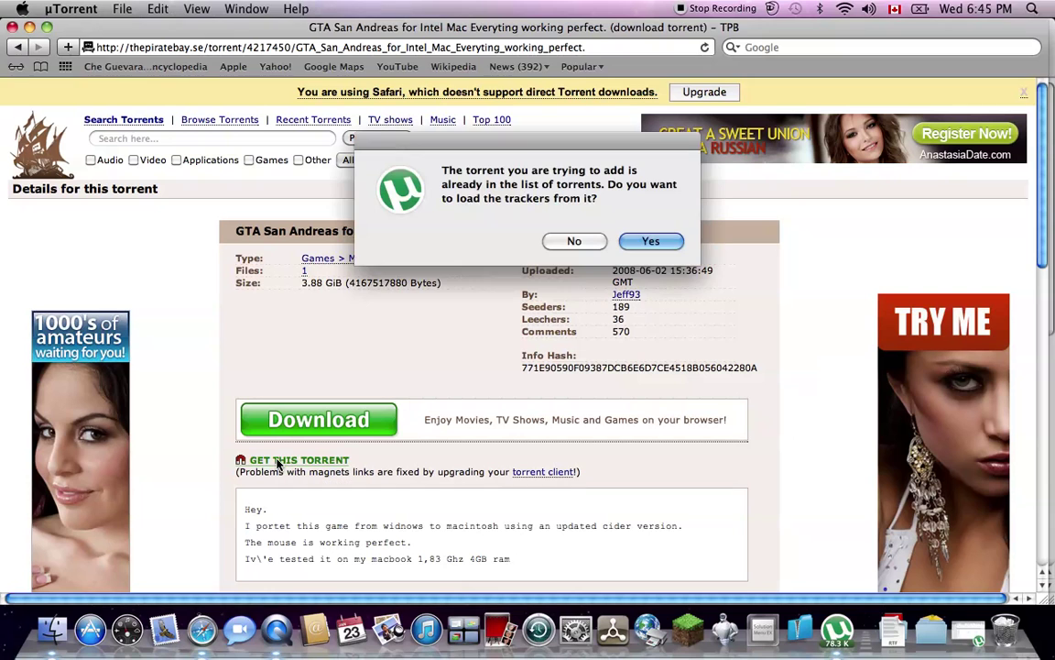
{"action": "left_click", "coordinate": [575, 241]}
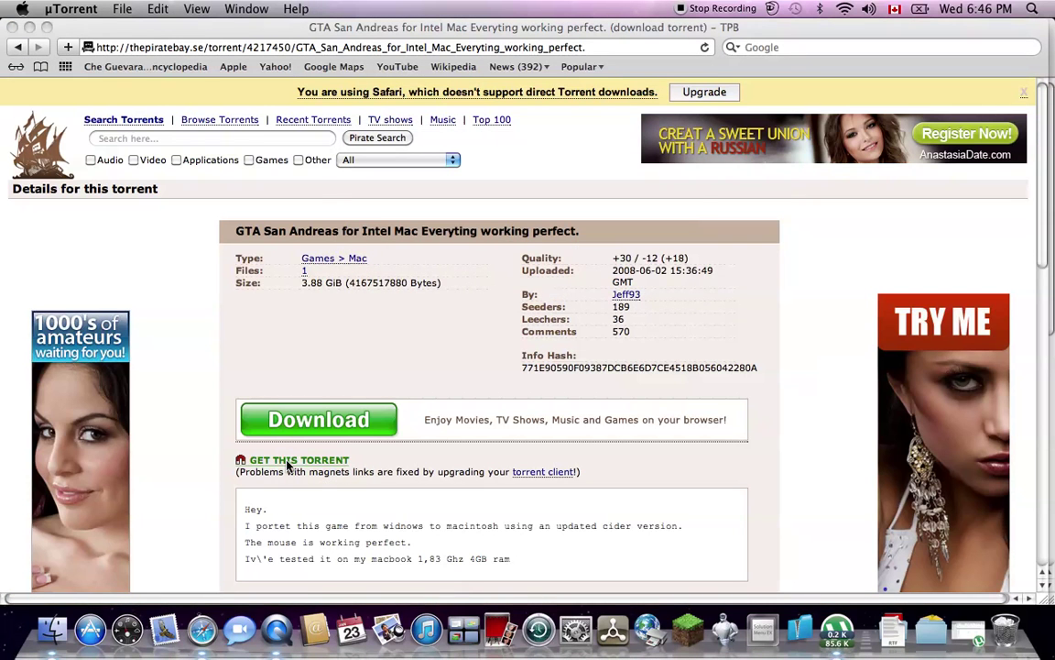
{"action": "left_click", "coordinate": [837, 630]}
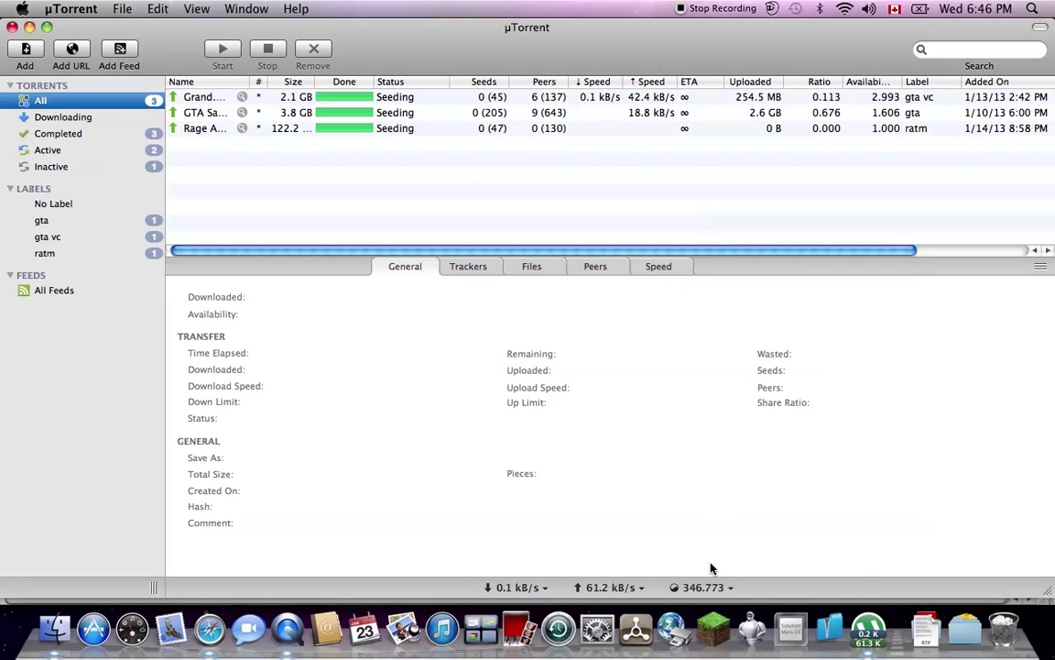
Open iZip to view its welcome window, and close both the welcome and archiver windows
{"action": "left_click", "coordinate": [830, 632]}
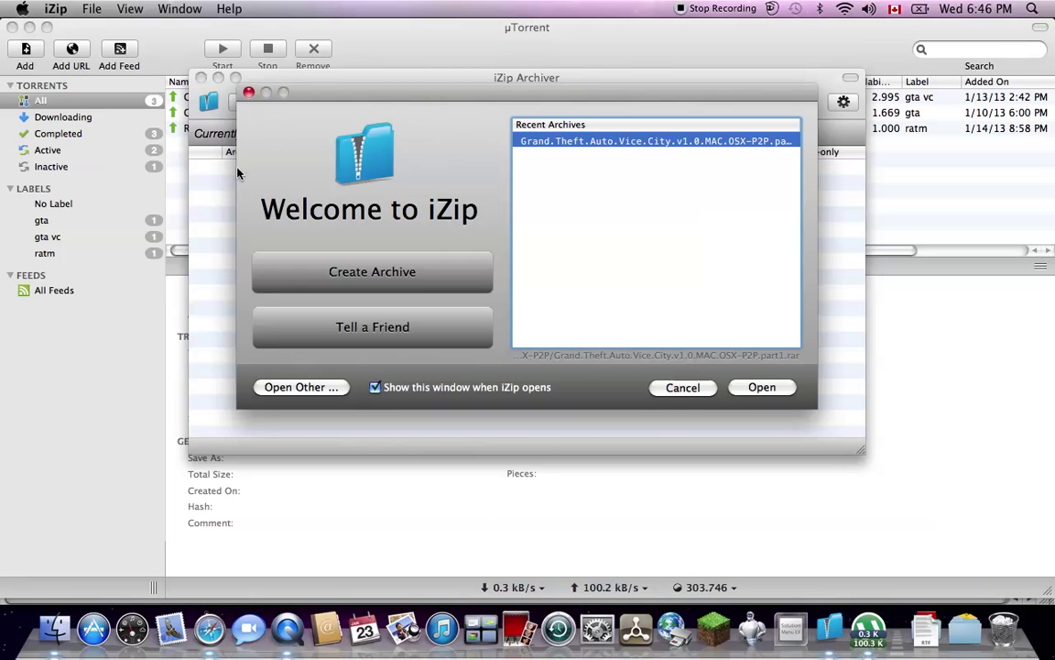
{"action": "left_click", "coordinate": [248, 94]}
{"action": "left_click", "coordinate": [200, 80]}
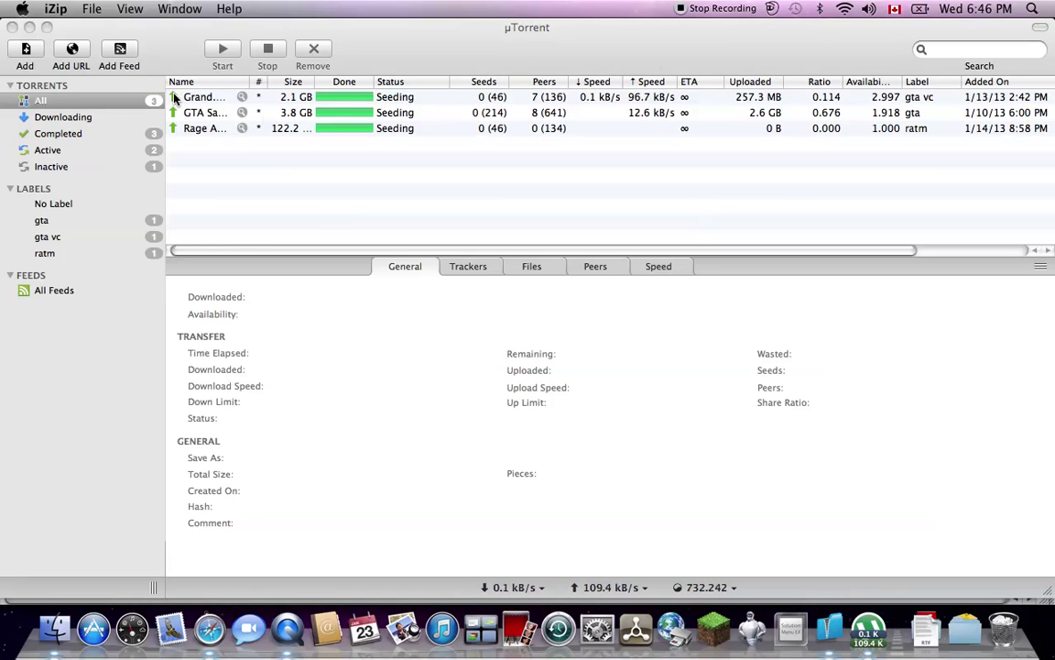
Clear the desktop by closing the µTorrent window, minimizing the torrent page, and closing the PartyPoker pop-up
{"action": "left_click", "coordinate": [12, 27]}
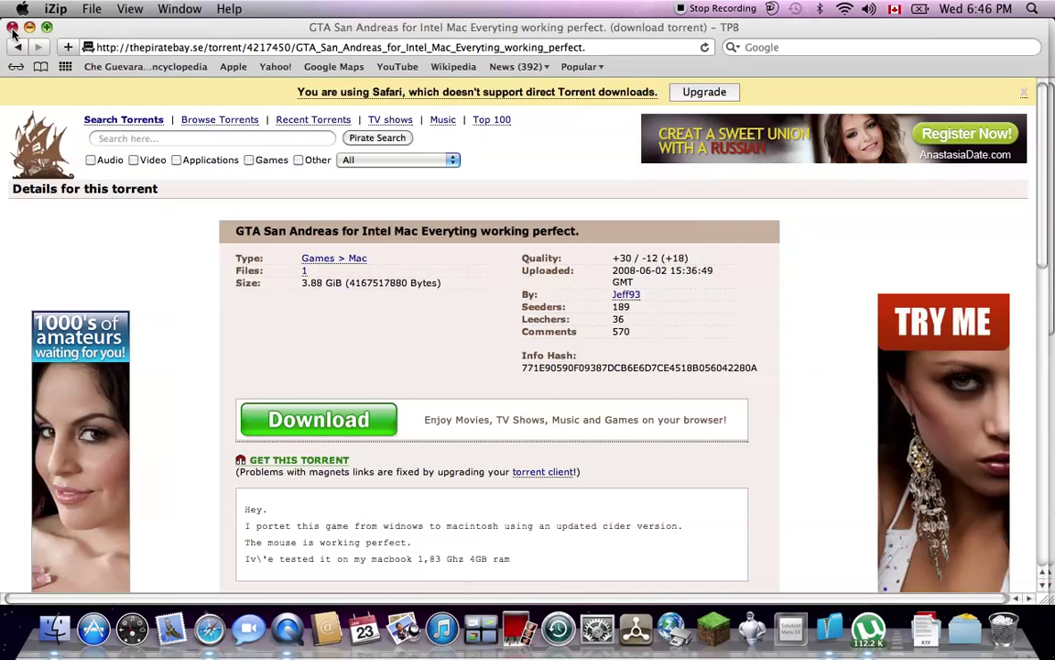
{"action": "left_click", "coordinate": [29, 27]}
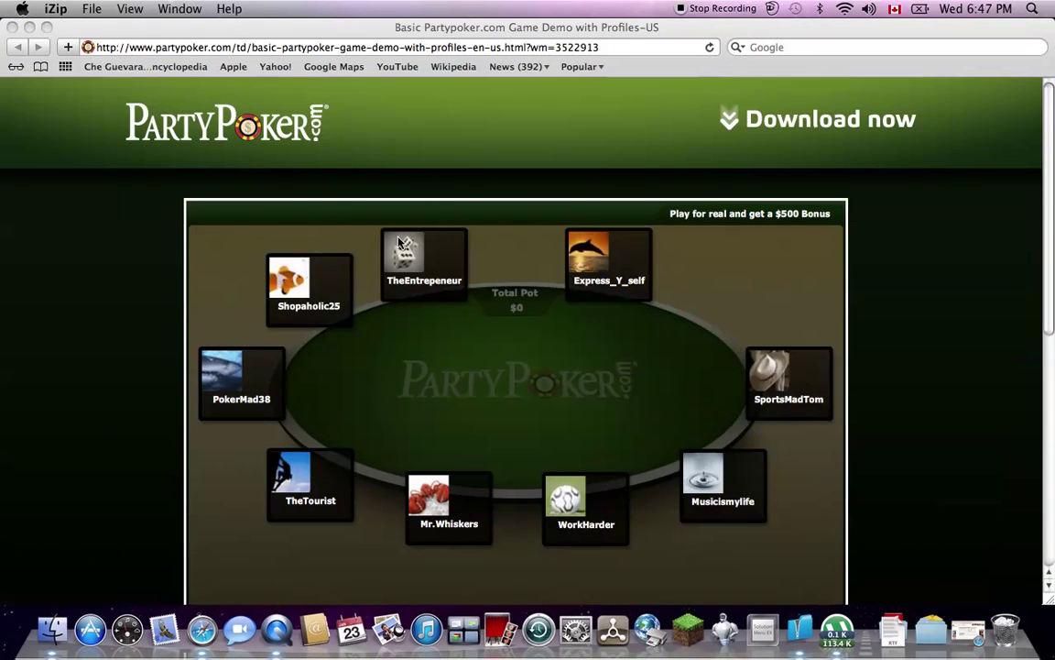
{"action": "left_click", "coordinate": [11, 28]}
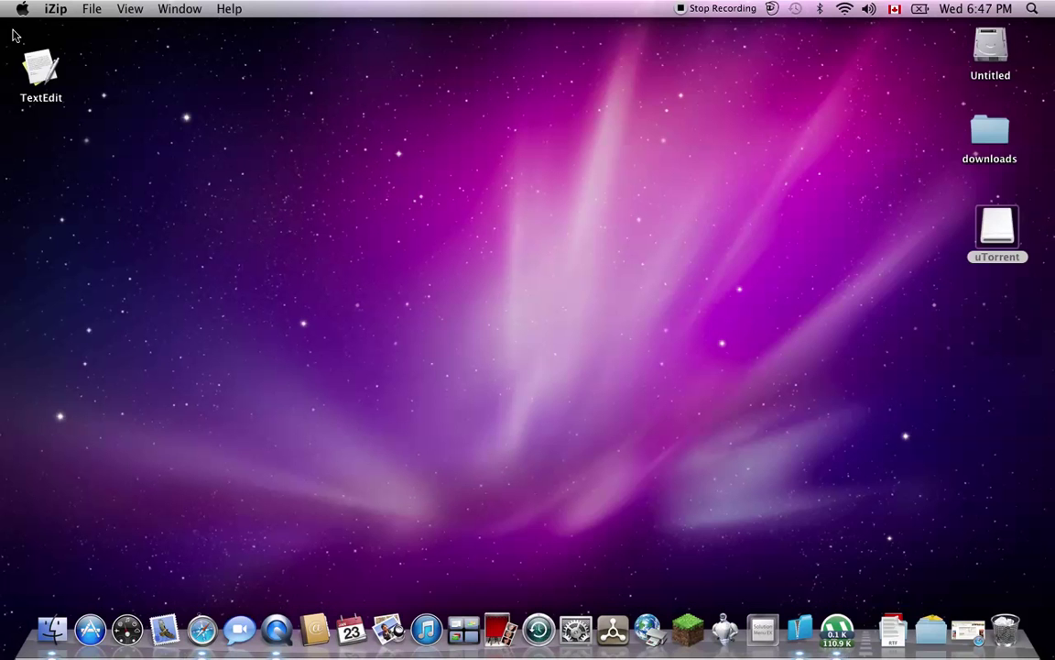
Launch GTA San Andreas and load a saved game from the game's main menu
{"action": "left_click", "coordinate": [613, 632]}
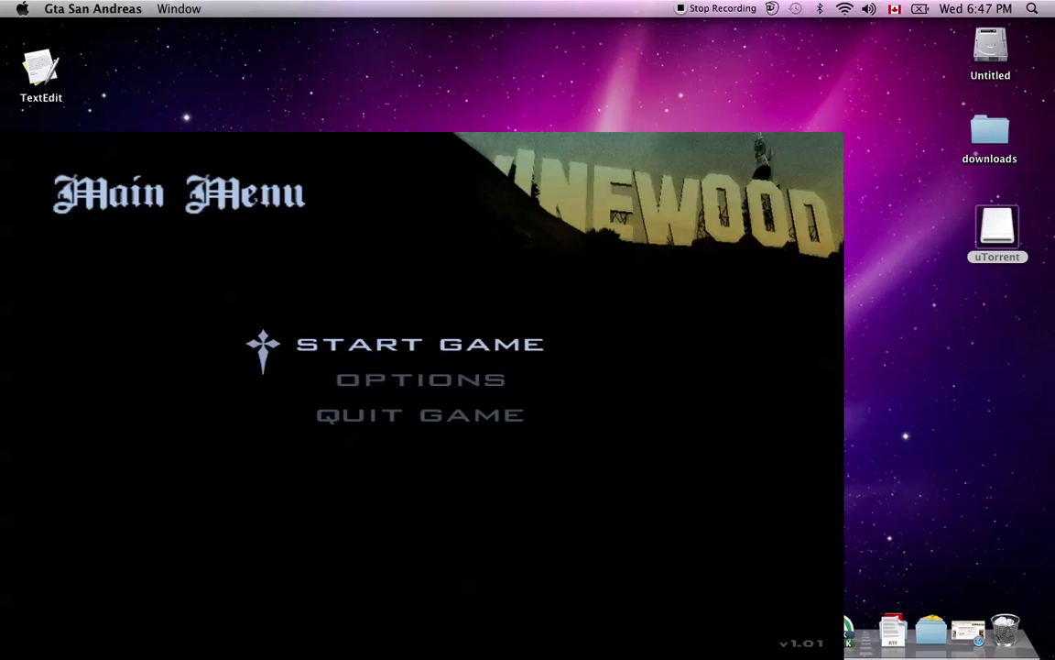
{"action": "key", "text": "Return"}
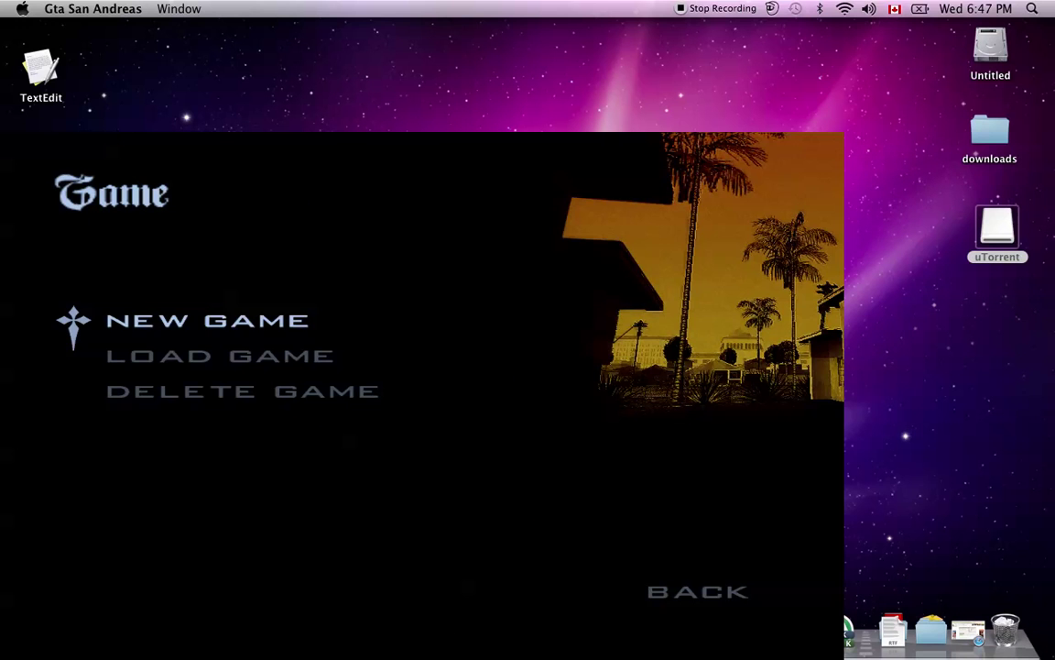
{"action": "key", "text": "Down"}
{"action": "key", "text": "Return"}
{"action": "key", "text": "Return"}
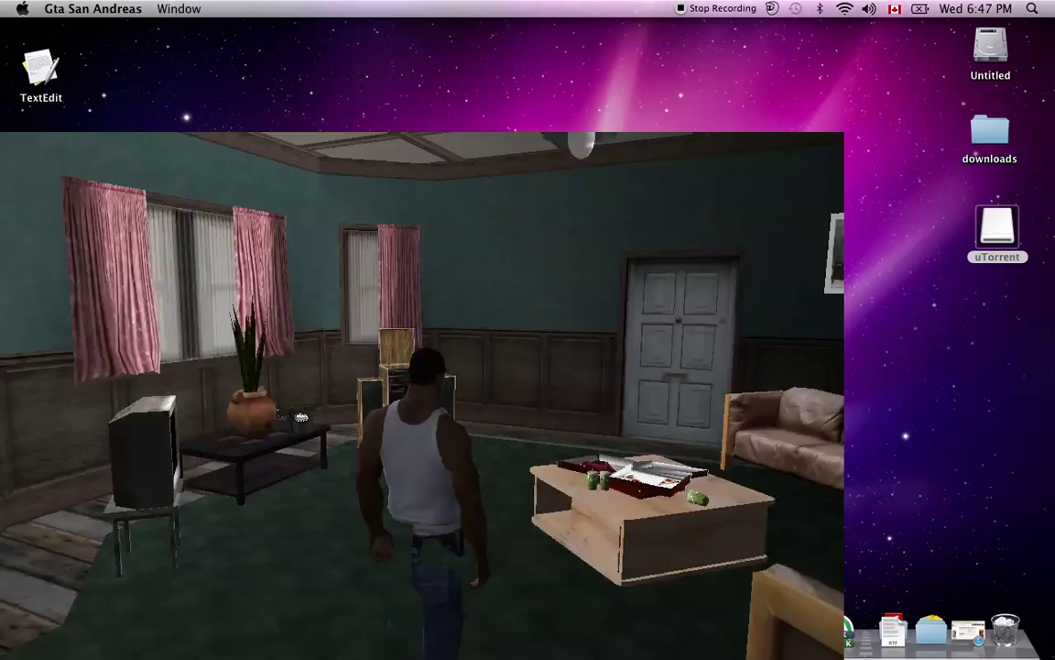
Walk the character across the living room and out through the yellow-marked front door
{"action": "key", "text": "w"}
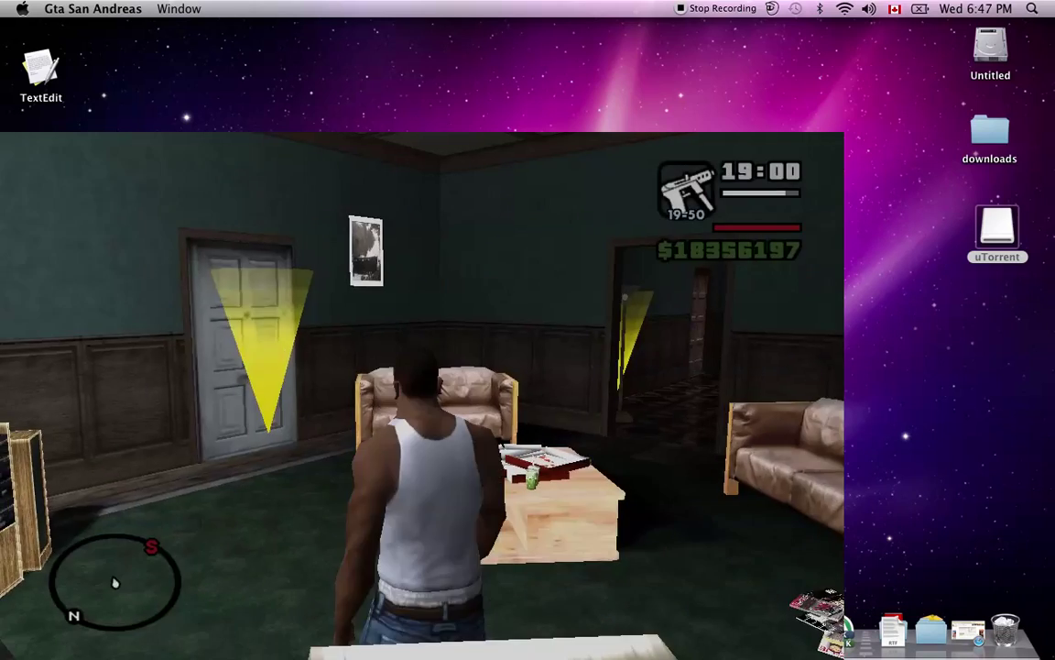
{"action": "key", "text": "w"}
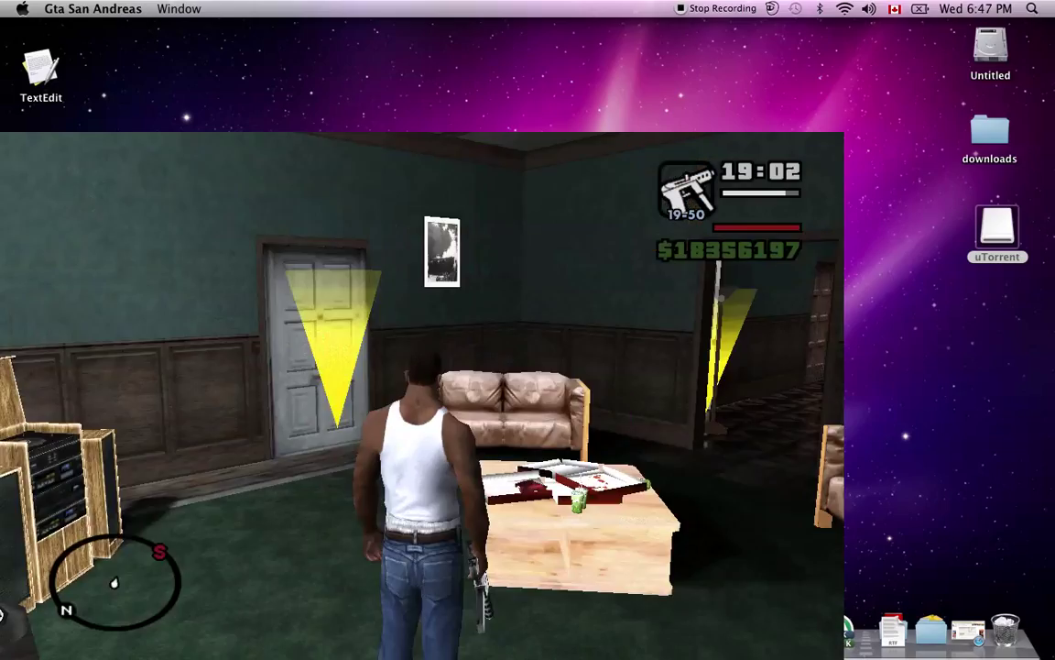
{"action": "key", "text": "w"}
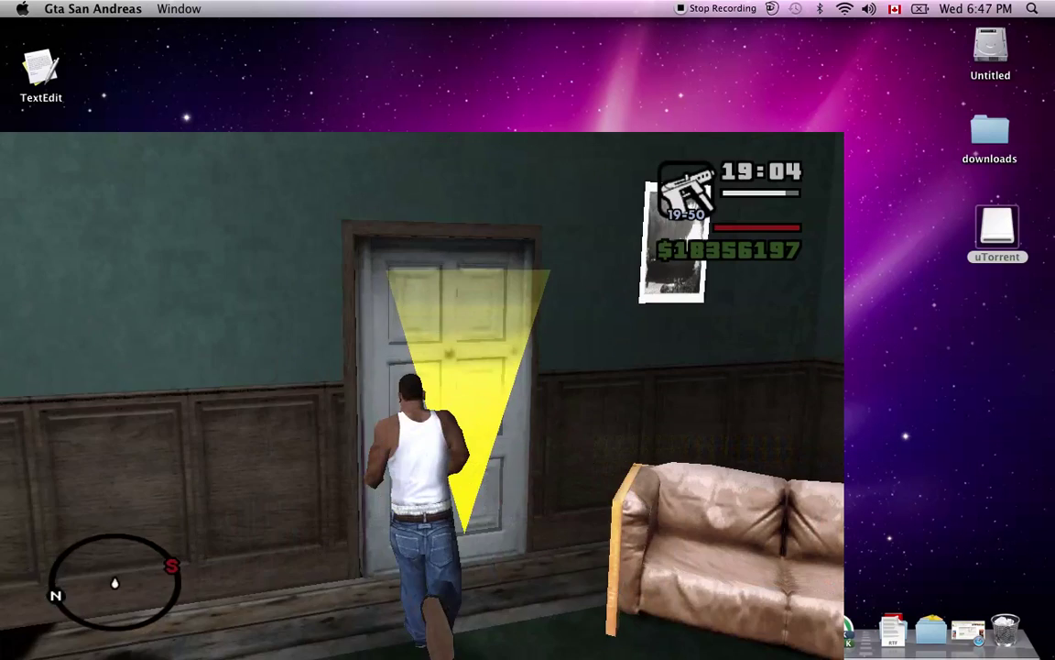
{"action": "key", "text": "w"}
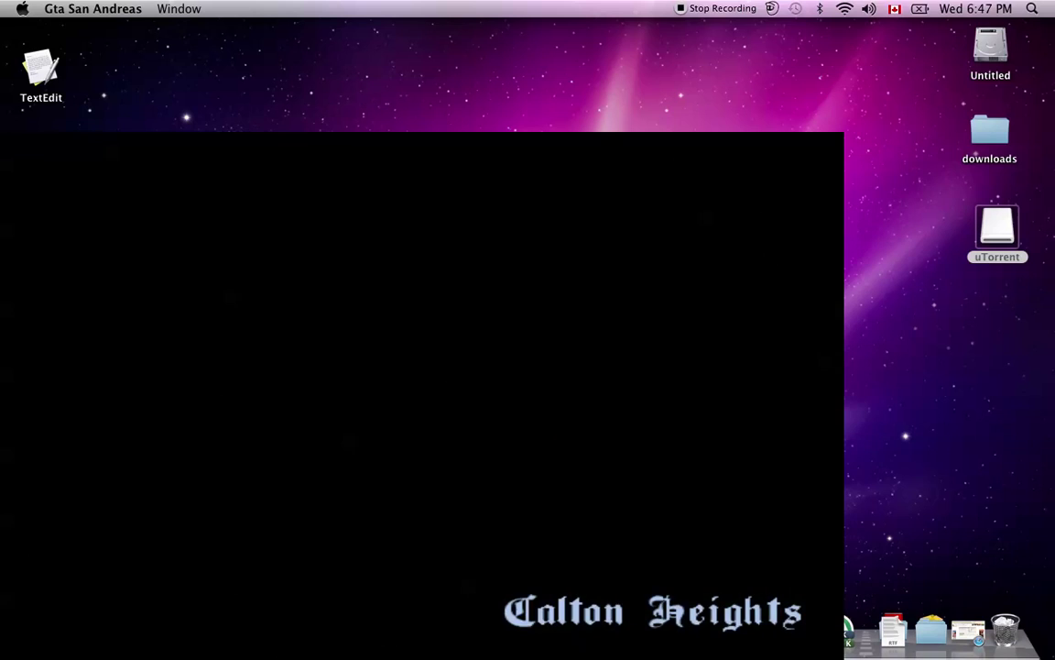
Run the character away from the house and along the winding brick street in Calton Heights
{"action": "key", "text": "w"}
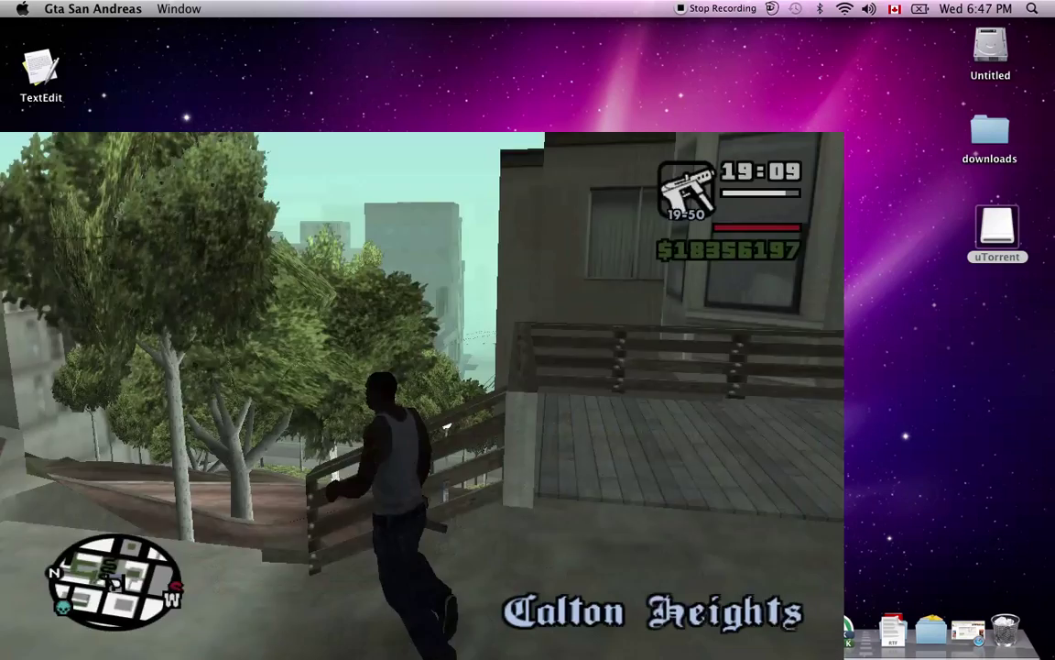
{"action": "key", "text": "w"}
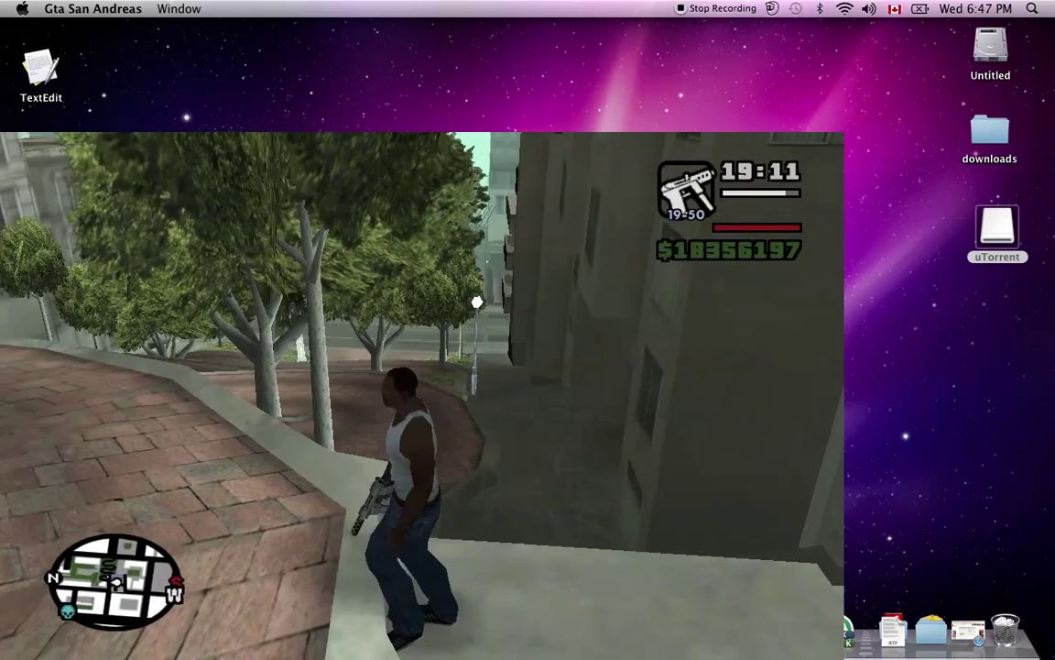
{"action": "key", "text": "w"}
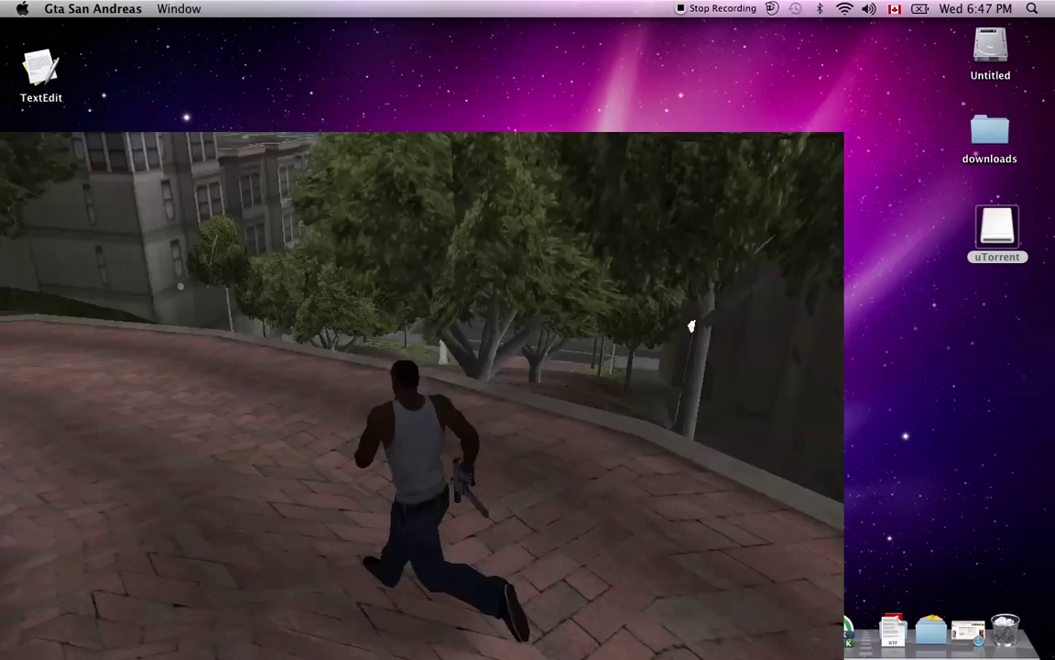
{"action": "key", "text": "w"}
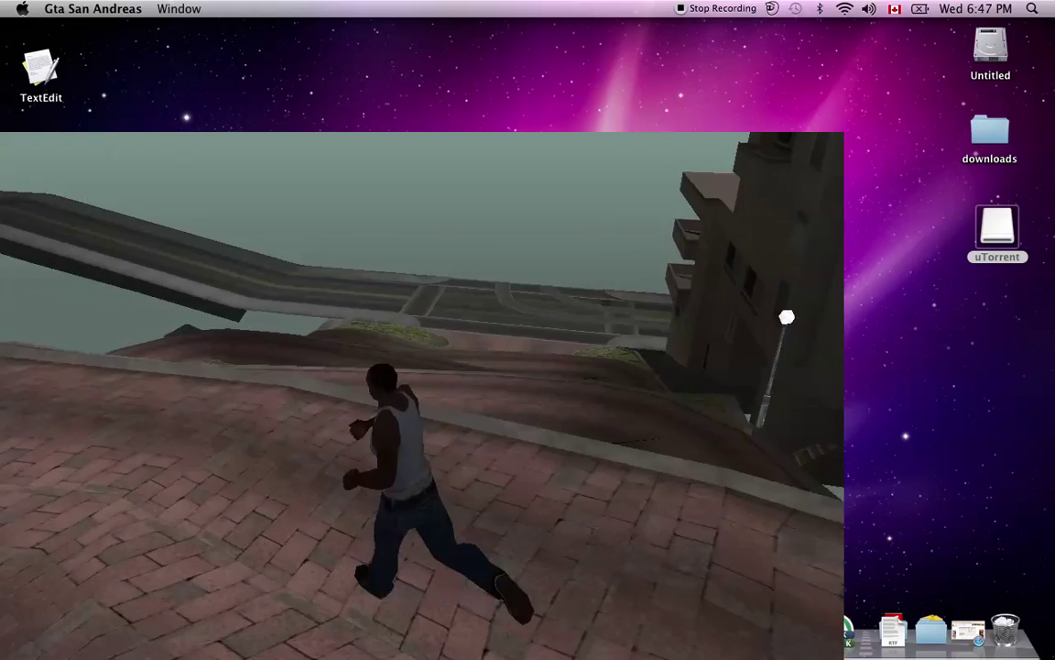
{"action": "key", "text": "w"}
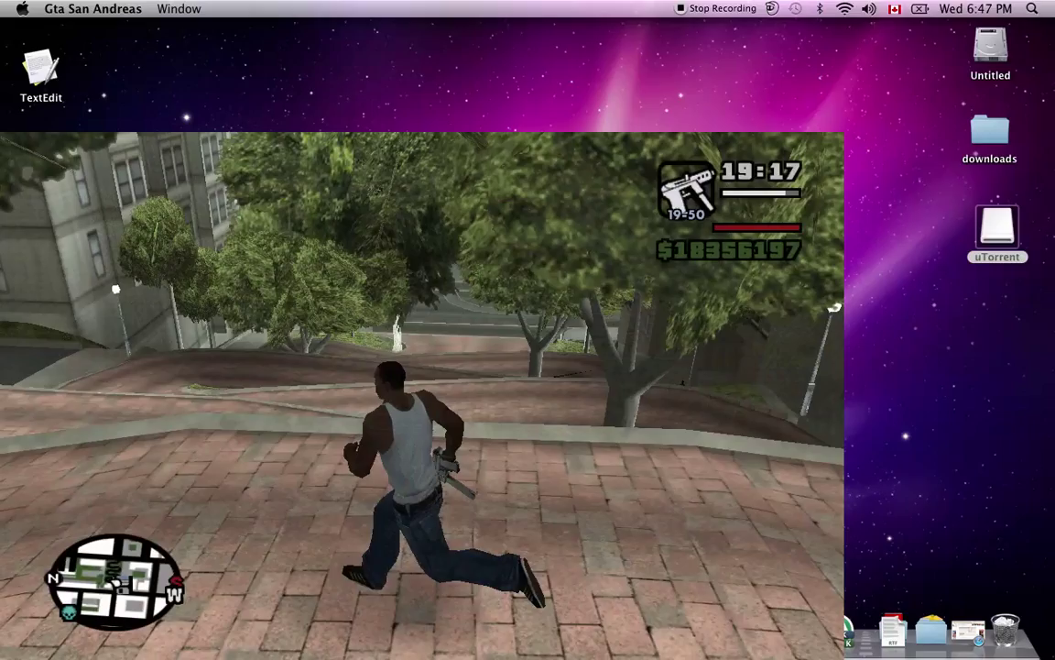
{"action": "key", "text": "w"}
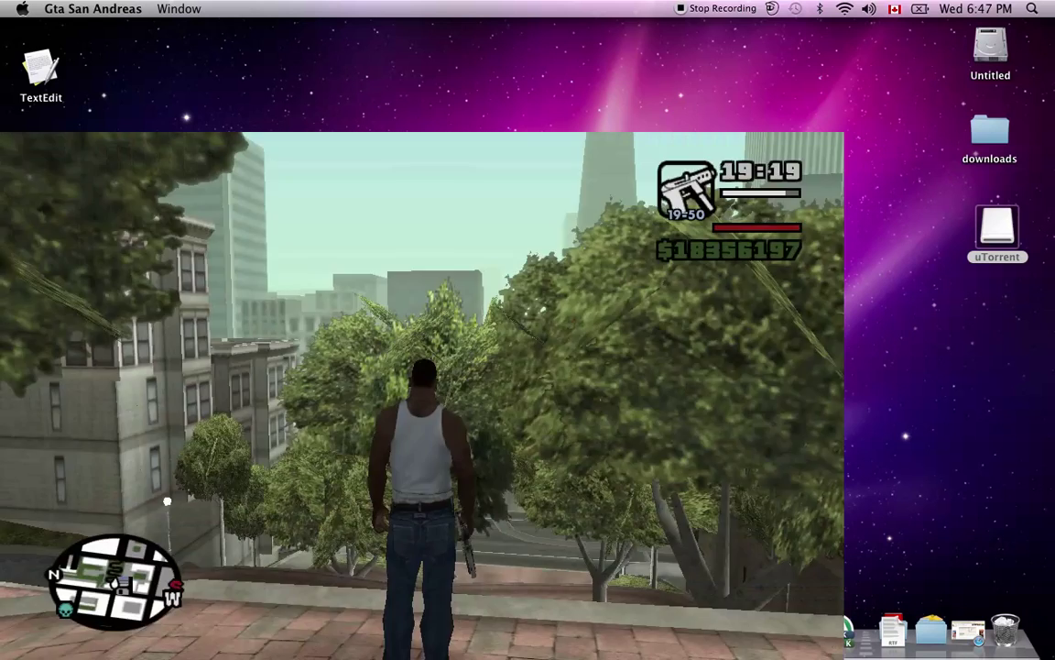
{"action": "key", "text": "w"}
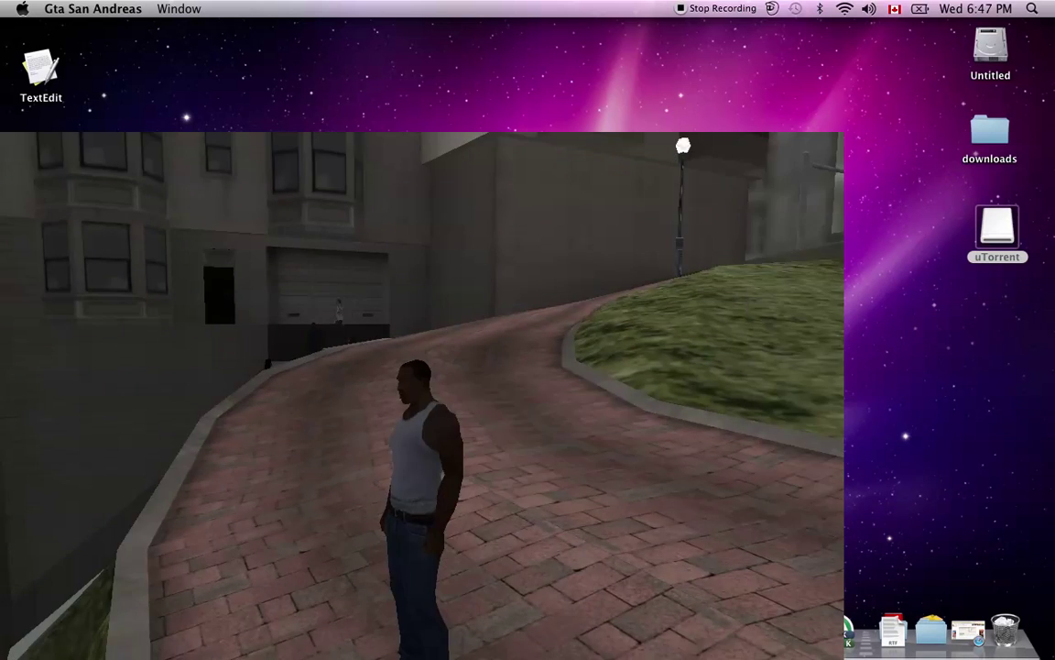
Pause the game and quit GTA San Andreas to return to the desktop
{"action": "key", "text": "Escape"}
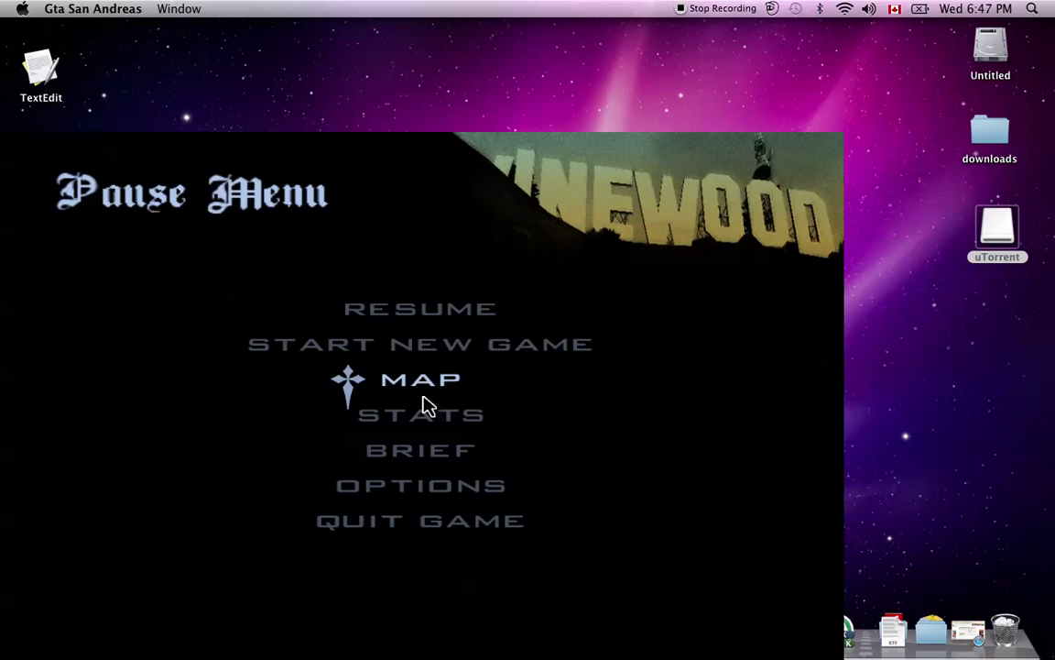
{"action": "key", "text": "Down"}
{"action": "key", "text": "Down"}
{"action": "key", "text": "Down"}
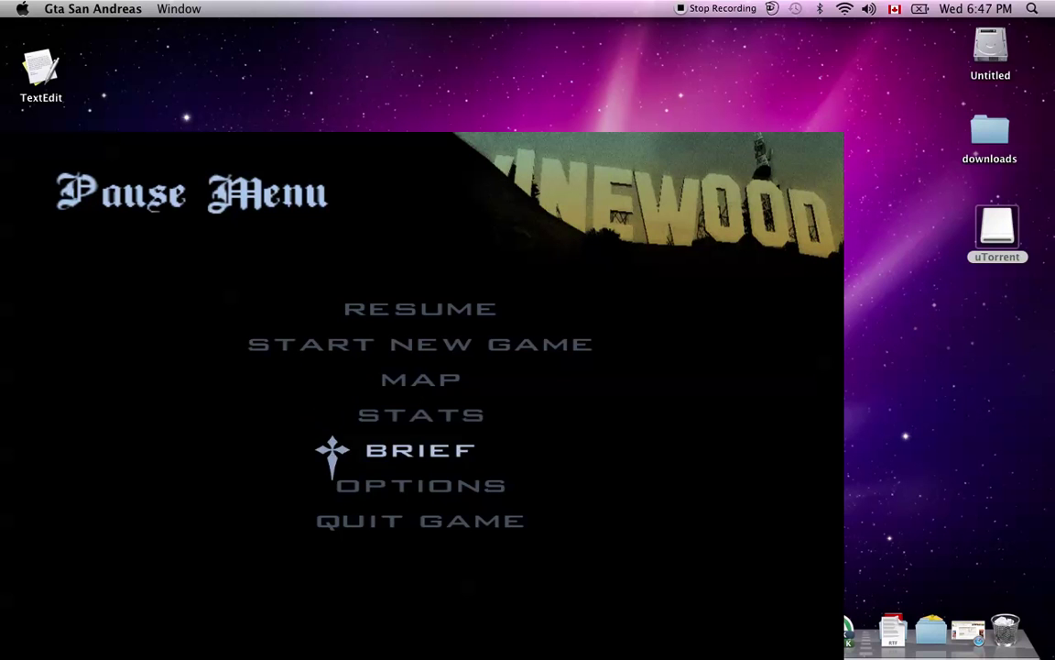
{"action": "key", "text": "Return"}
{"action": "key", "text": "Down"}
{"action": "key", "text": "Return"}
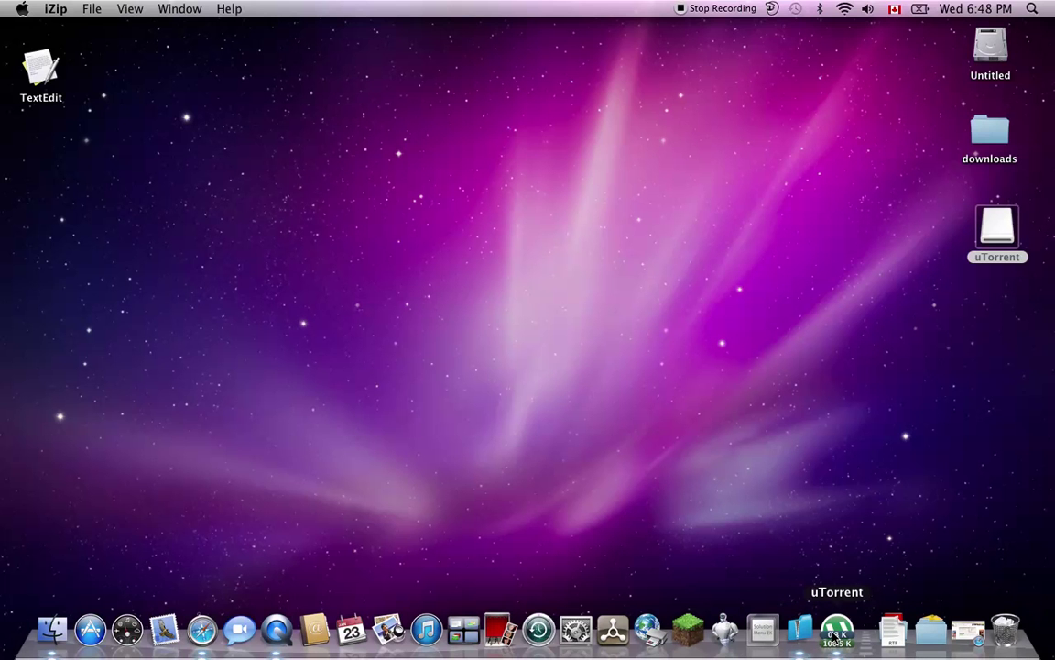
Restore the minimized GTA San Andreas torrent page in Safari to show it, and minimize it again
{"action": "left_click", "coordinate": [969, 629]}
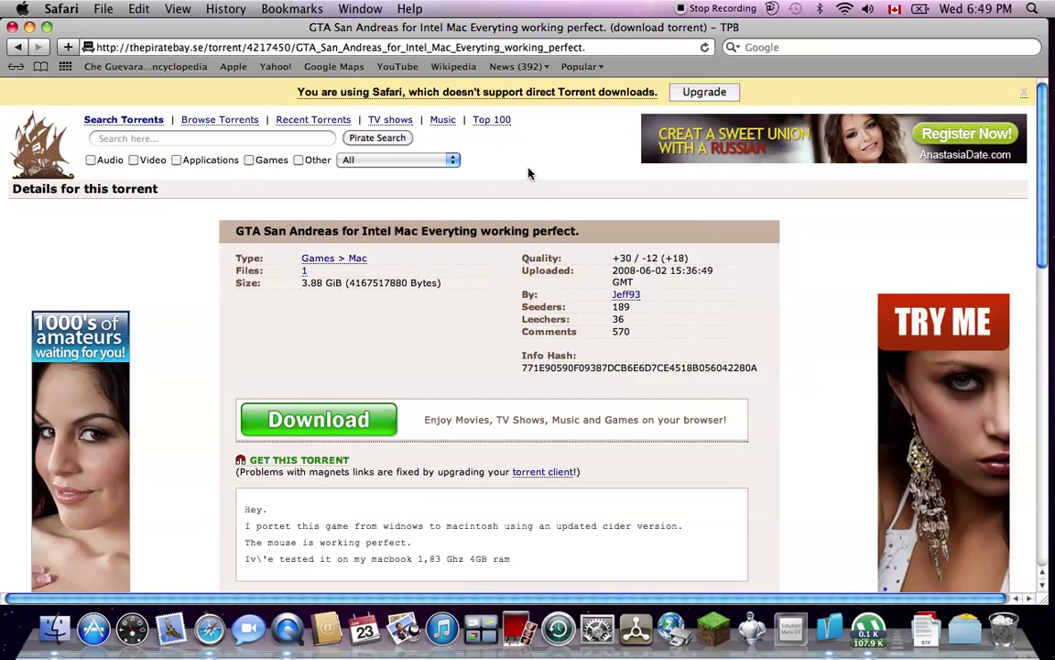
{"action": "left_click", "coordinate": [29, 27]}
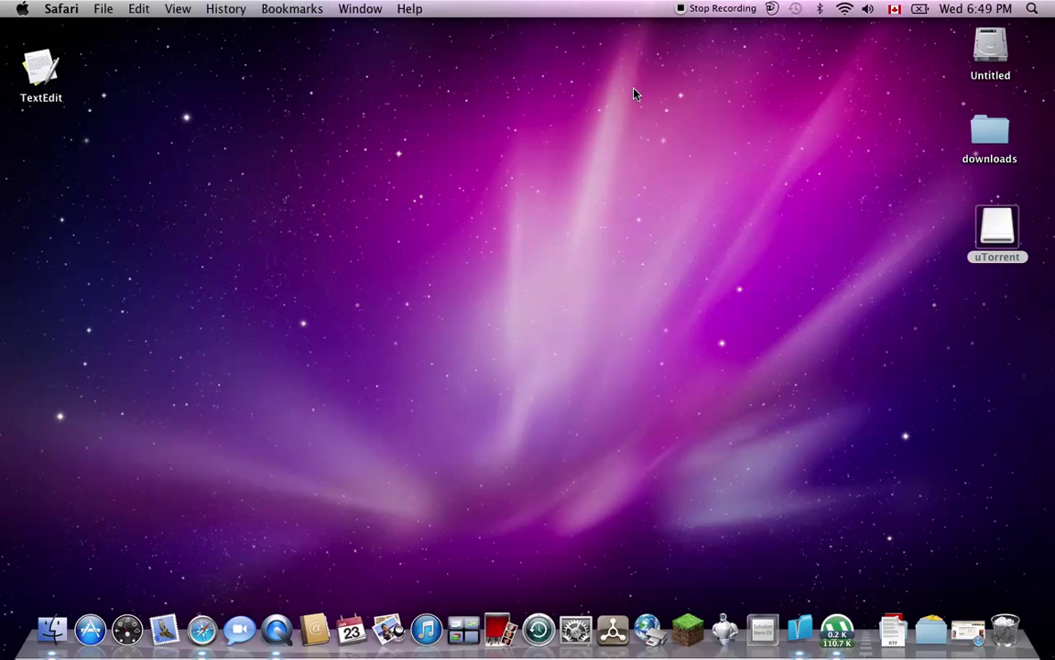